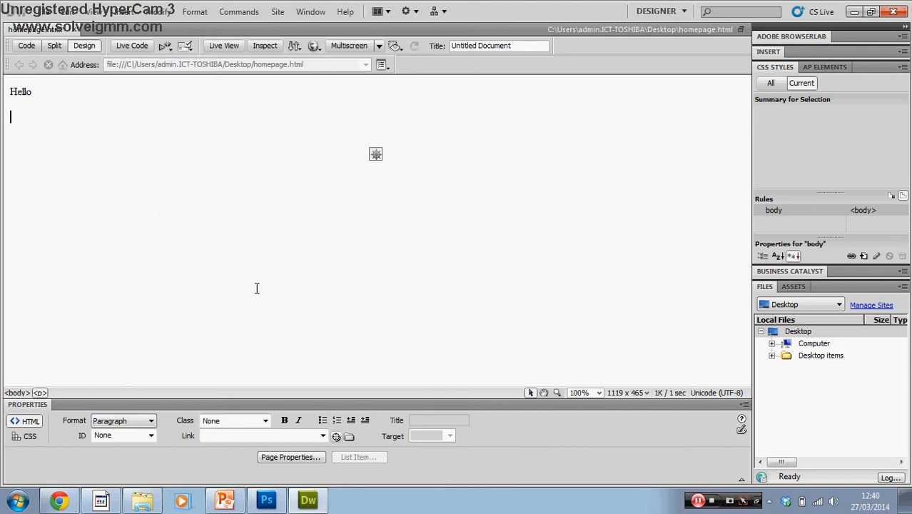
# Switch to Photoshop and start a new document named button1.
pyautogui.click(274, 502)
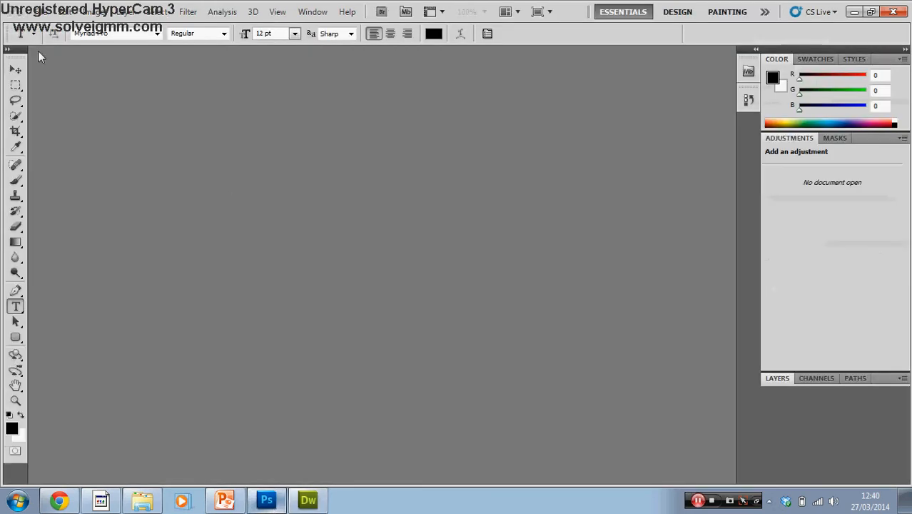
pyautogui.click(41, 12)
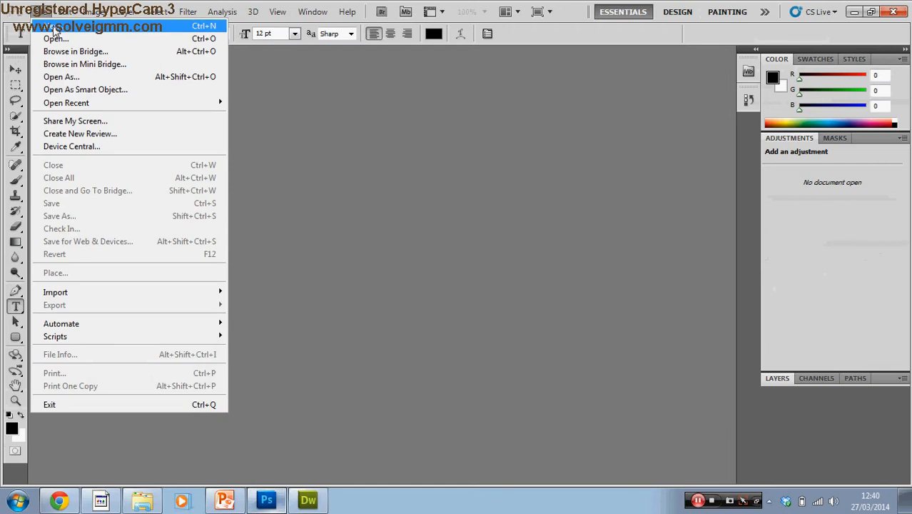
pyautogui.click(54, 27)
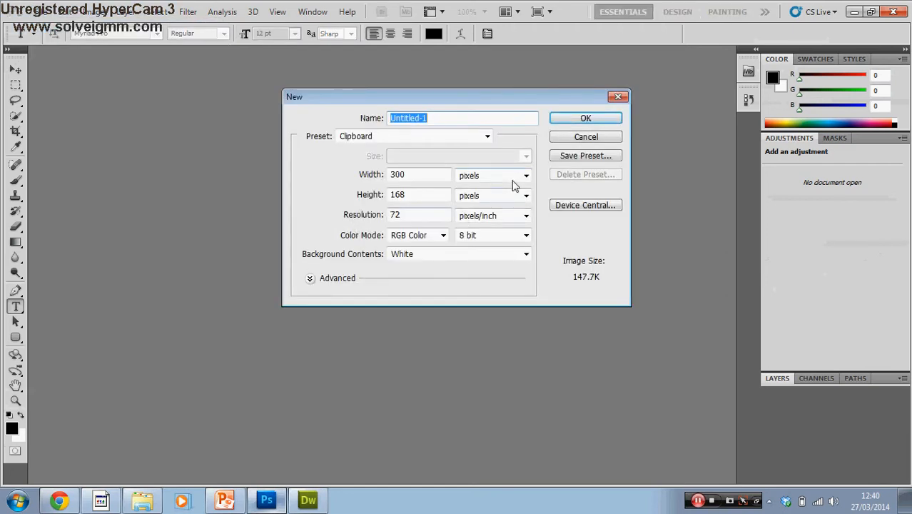
pyautogui.write('button1')
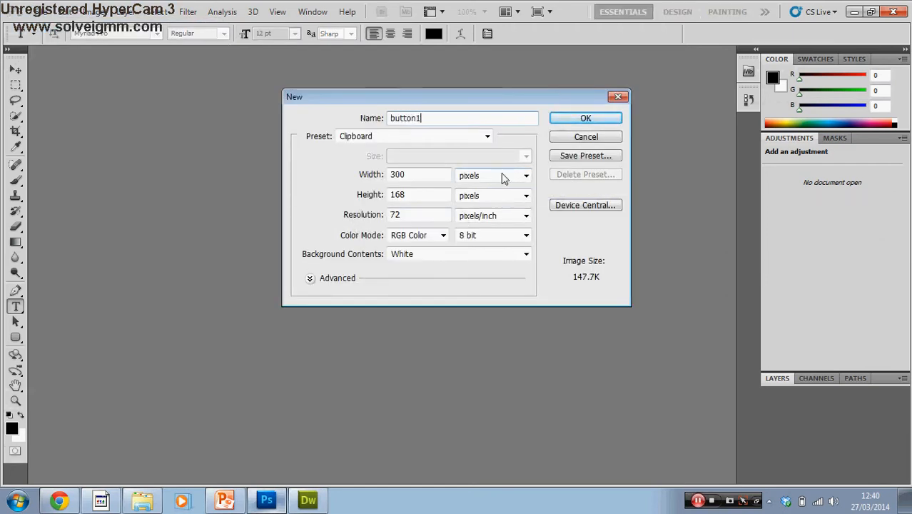
# Set the new document's size to 100 pixels wide by 75 pixels high and create it.
pyautogui.click(502, 177)
pyautogui.click(501, 176)
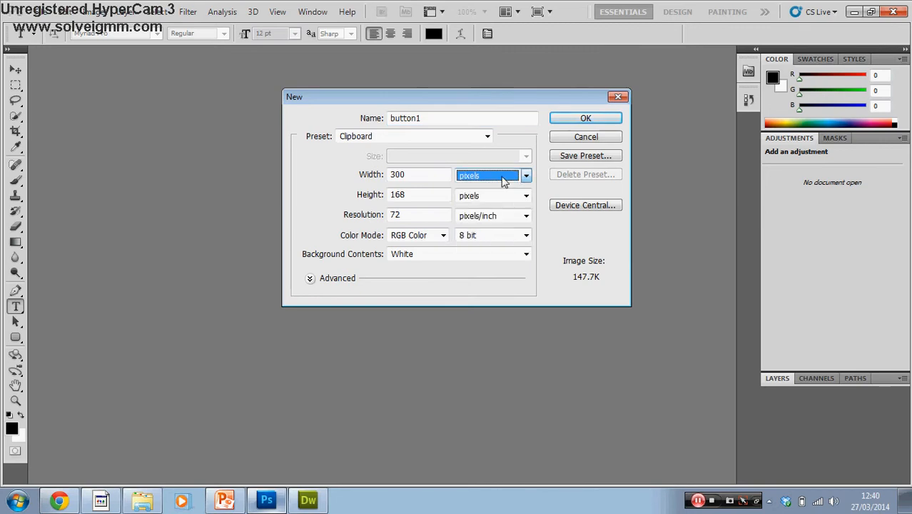
pyautogui.click(510, 197)
pyautogui.click(513, 184)
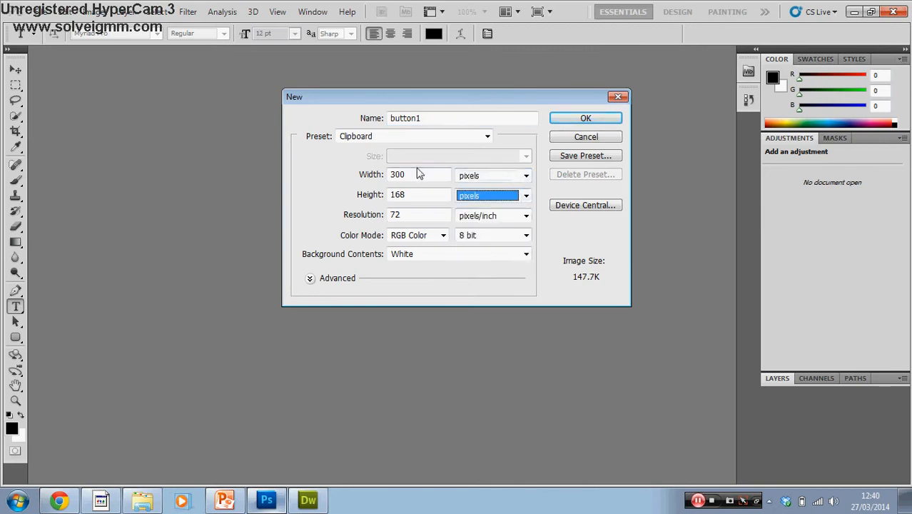
pyautogui.doubleClick(410, 176)
pyautogui.write('100')
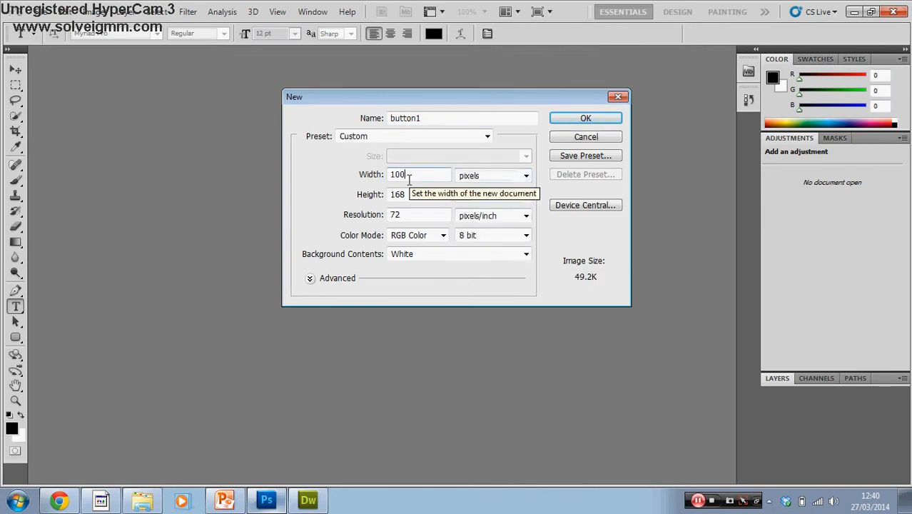
pyautogui.doubleClick(405, 195)
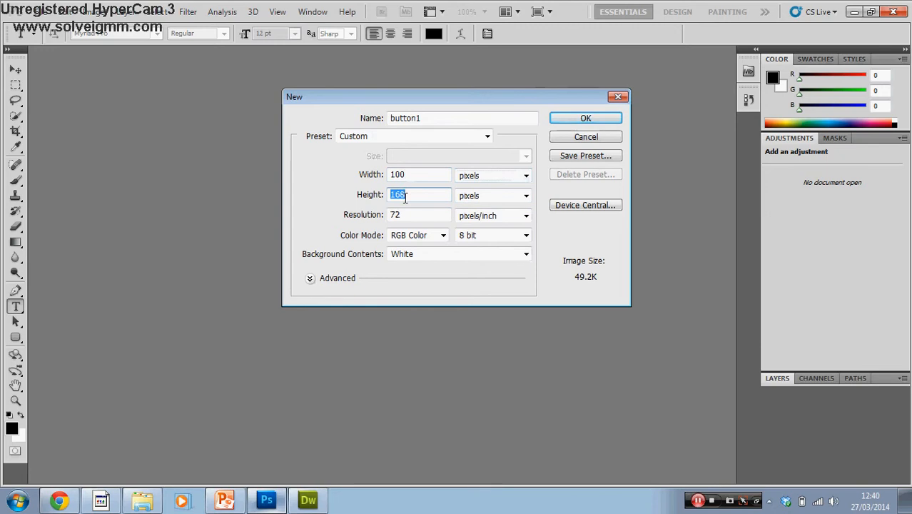
pyautogui.write('75')
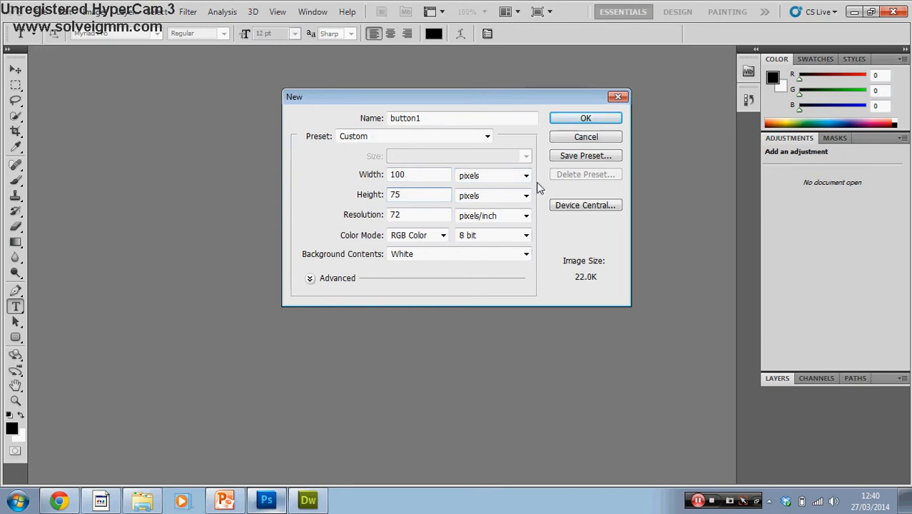
pyautogui.click(586, 118)
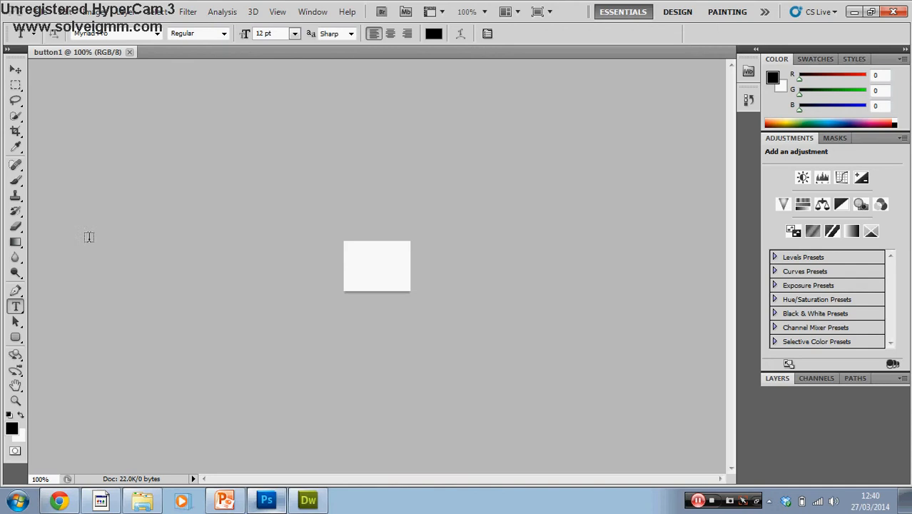
# Draw a rounded rectangle with a 10 px corner radius across the middle of the canvas, leaving a margin on all sides.
pyautogui.click(16, 337)
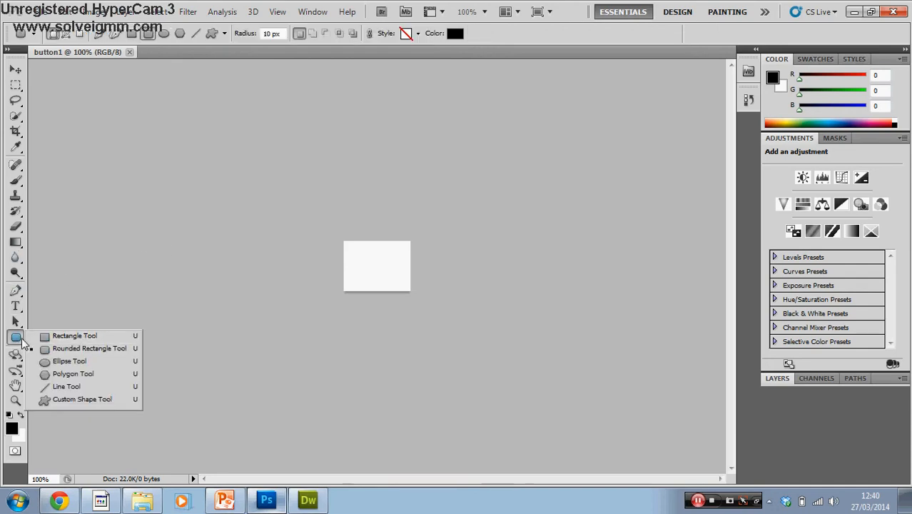
pyautogui.click(60, 348)
pyautogui.moveTo(353, 254); pyautogui.dragTo(405, 279)
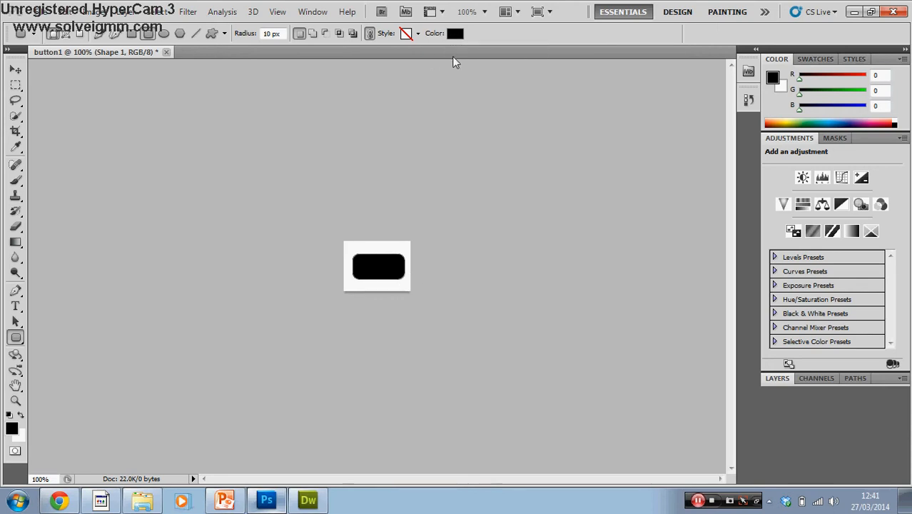
# Change the rounded rectangle's fill colour to red, cc0000.
pyautogui.click(454, 36)
pyautogui.click(443, 158)
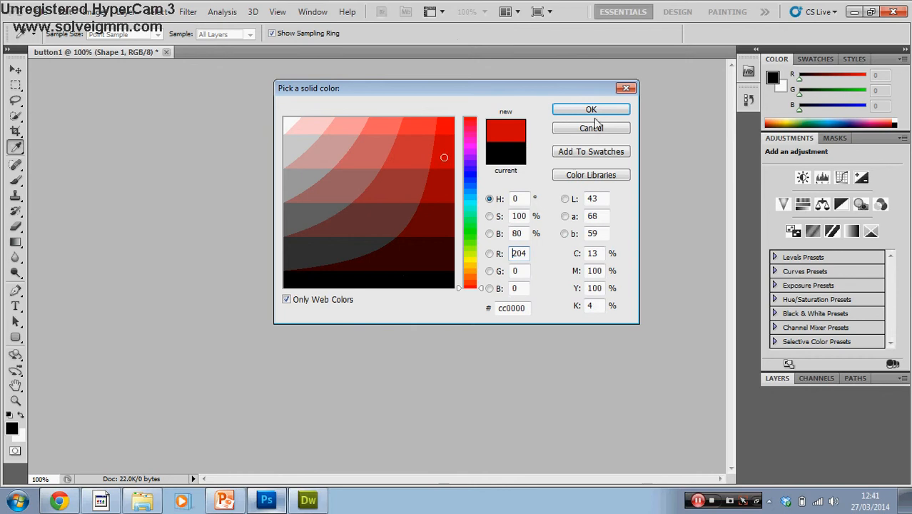
pyautogui.click(603, 111)
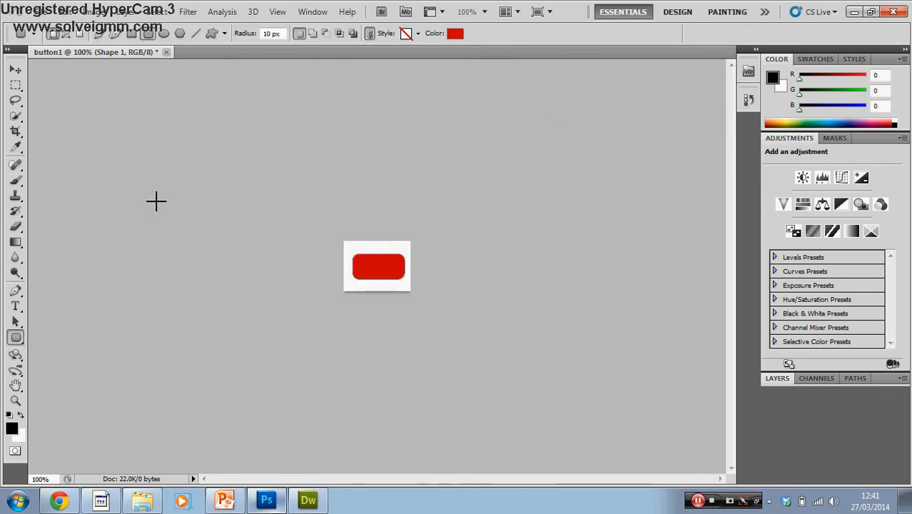
# Add the text "Home" at 18 pt inside the red rounded rectangle.
pyautogui.click(15, 290)
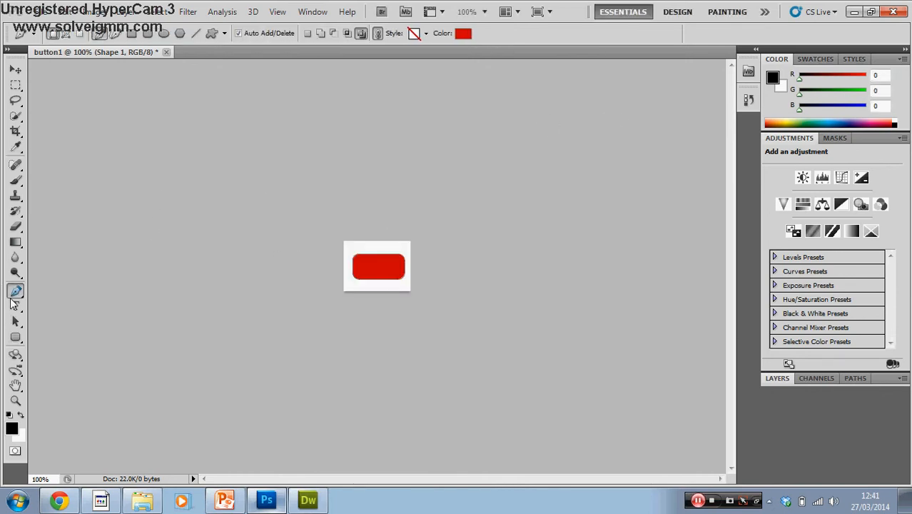
pyautogui.click(15, 306)
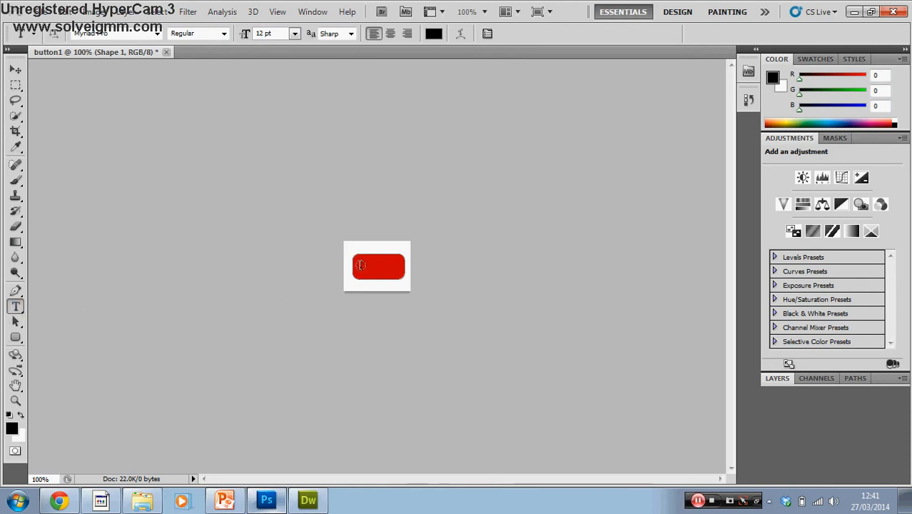
pyautogui.click(360, 265)
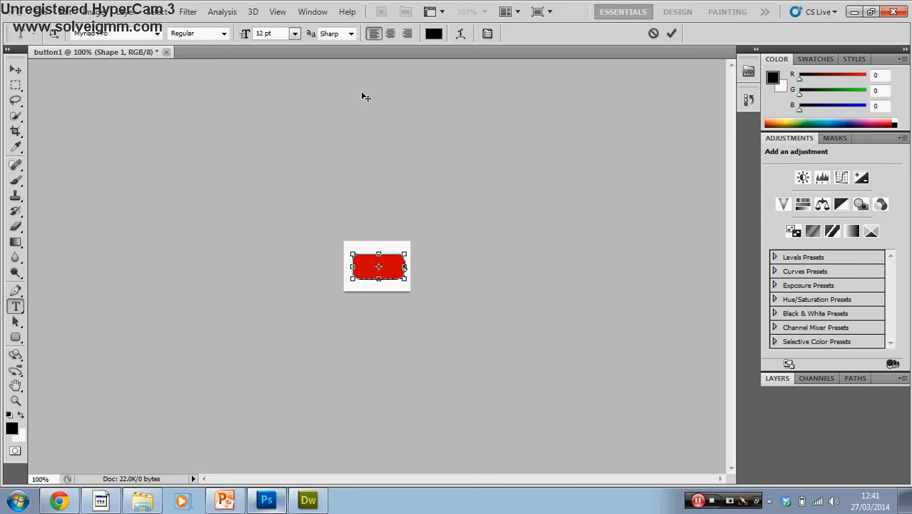
pyautogui.click(295, 33)
pyautogui.click(291, 171)
pyautogui.write('Home')
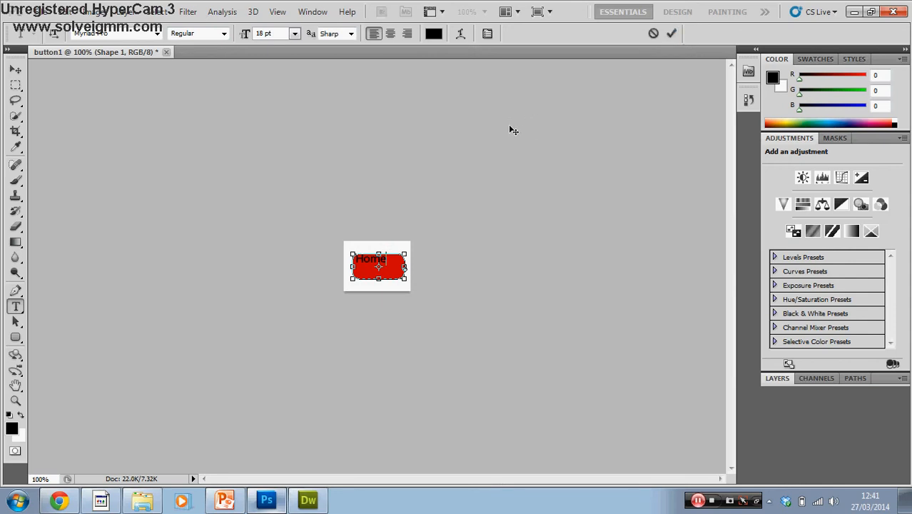
# Enlarge the "Home" text to 24 pt and move it down to the middle of the red button.
pyautogui.moveTo(387, 259); pyautogui.dragTo(358, 260)
pyautogui.click(294, 34)
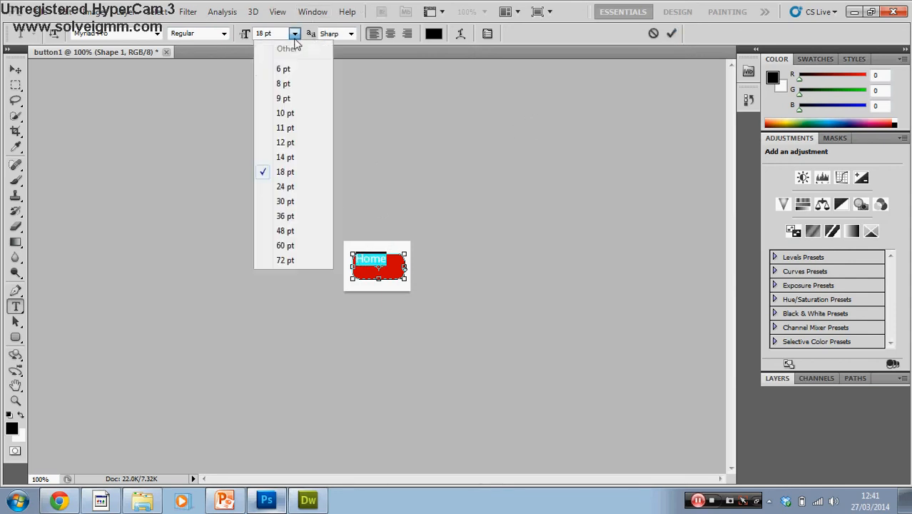
pyautogui.click(297, 187)
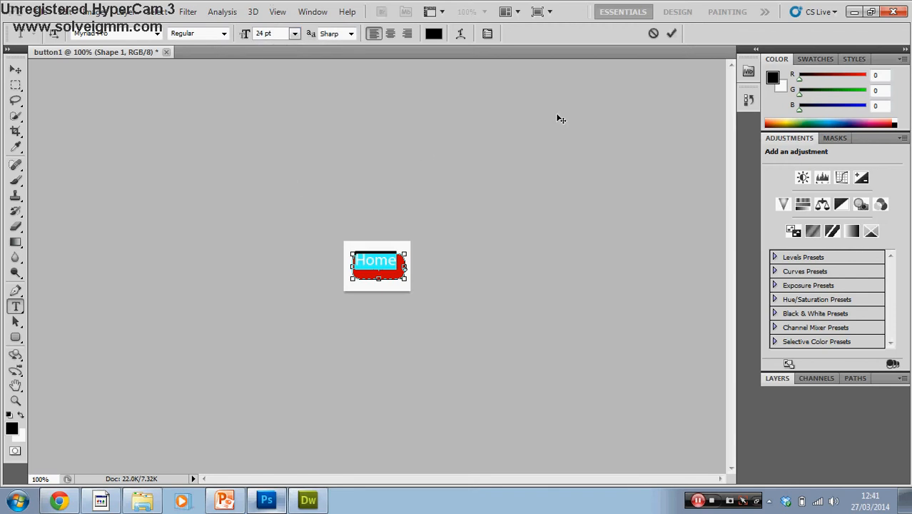
pyautogui.click(672, 33)
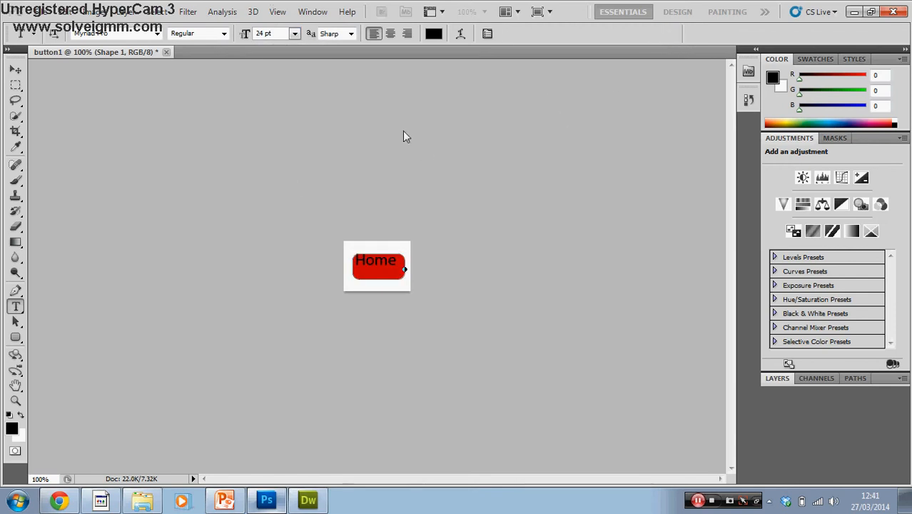
pyautogui.click(14, 72)
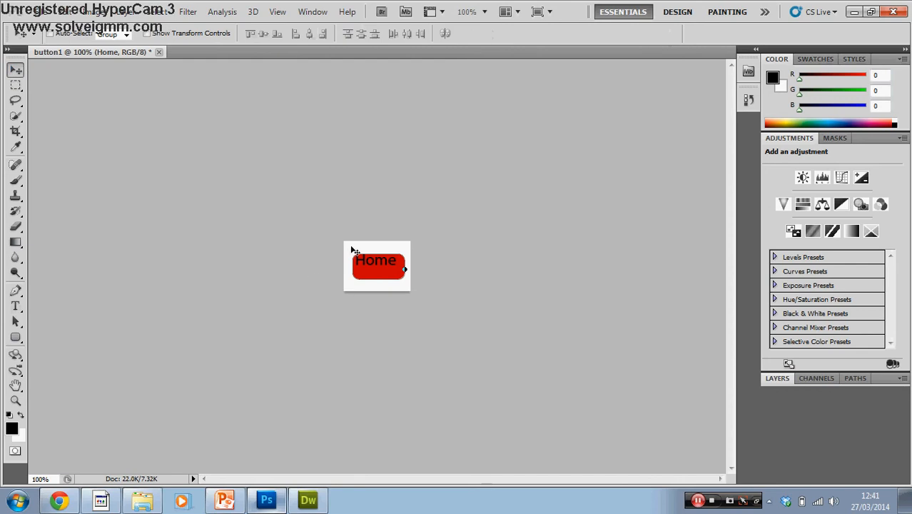
pyautogui.moveTo(379, 267); pyautogui.dragTo(381, 274)
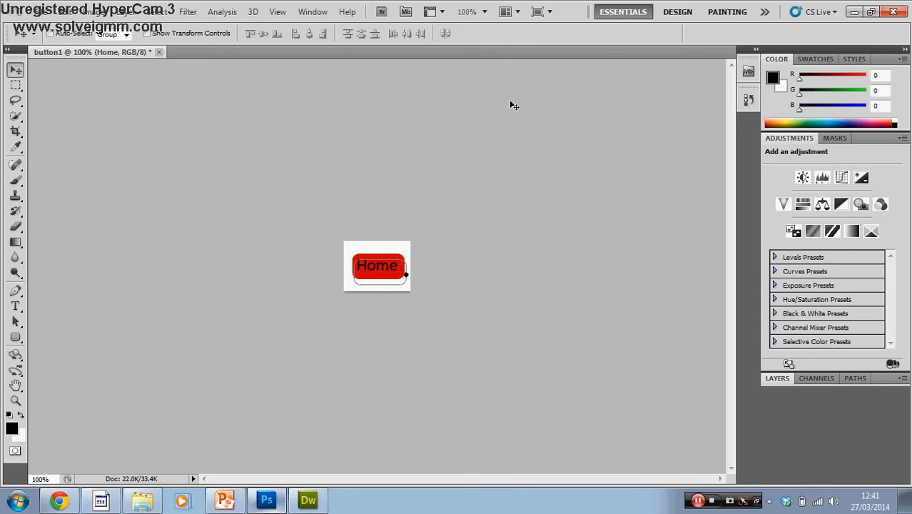
# Save the image to the Desktop as button1 in Photoshop format with maximized compatibility.
pyautogui.click(38, 11)
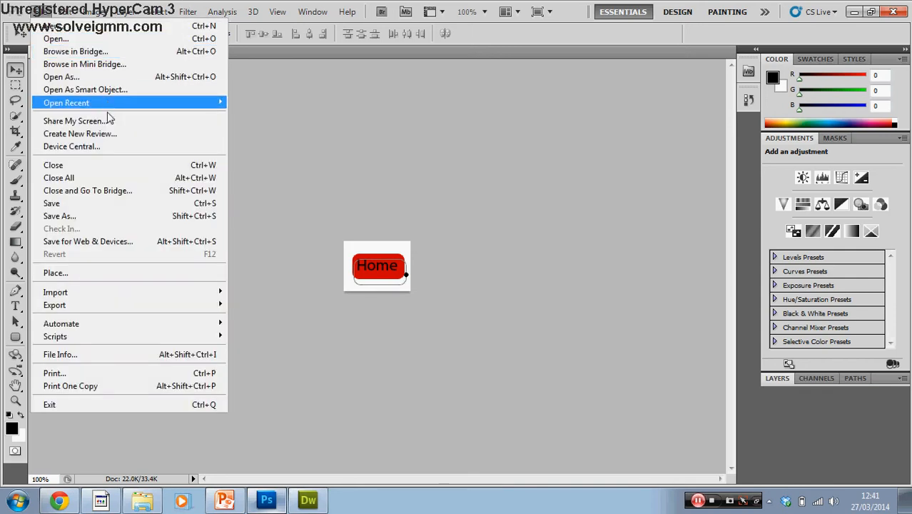
pyautogui.click(143, 220)
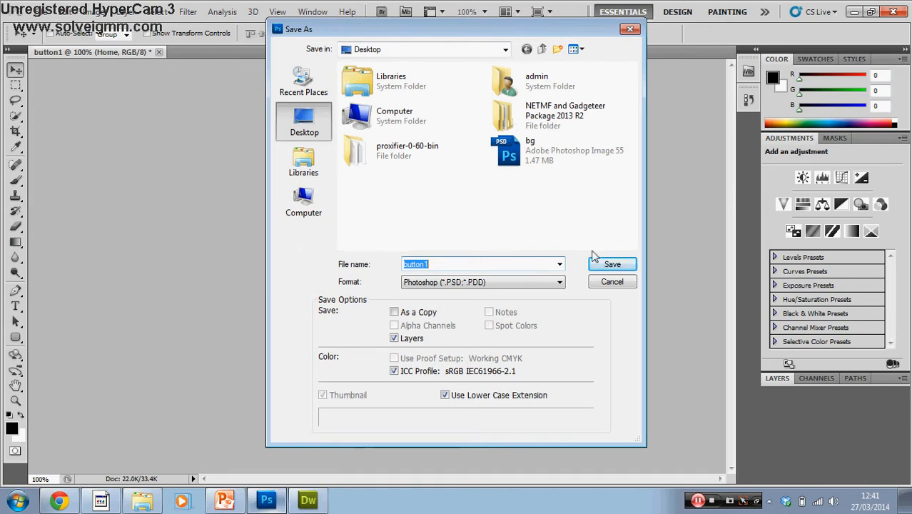
pyautogui.click(616, 266)
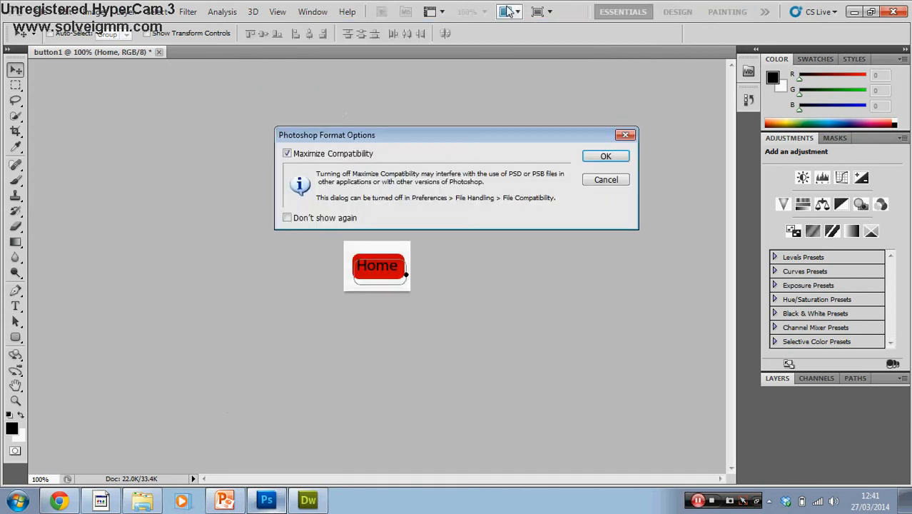
pyautogui.press('Return')
# Save a JPEG copy named button1.jpg to the Desktop at quality 8 (High) with Baseline ("Standard") format.
pyautogui.click(40, 12)
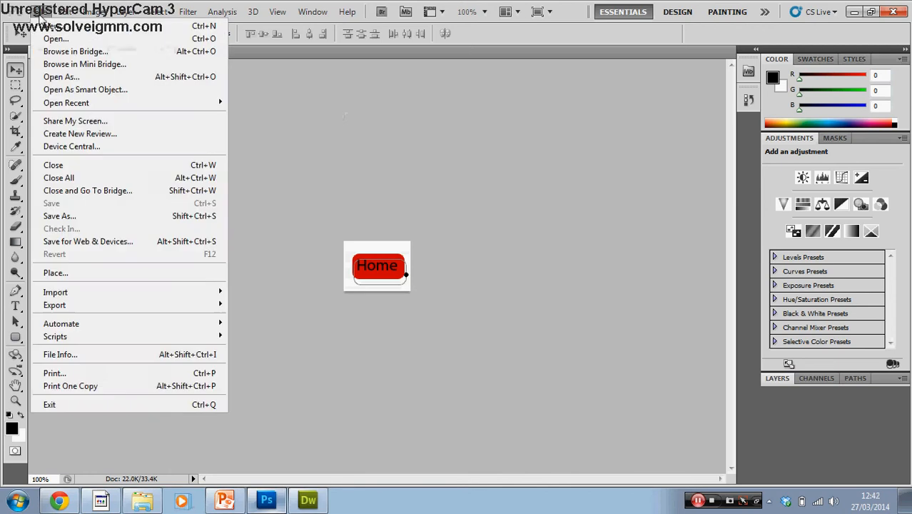
pyautogui.click(85, 215)
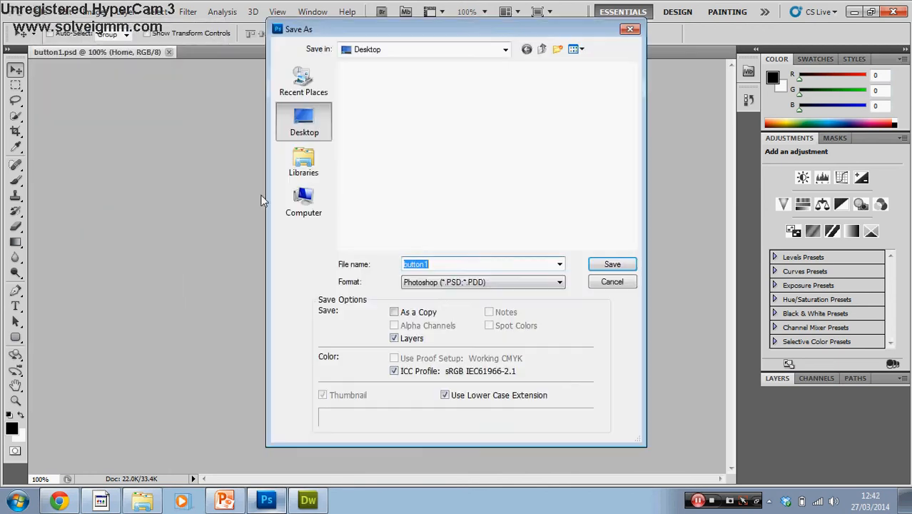
pyautogui.click(444, 282)
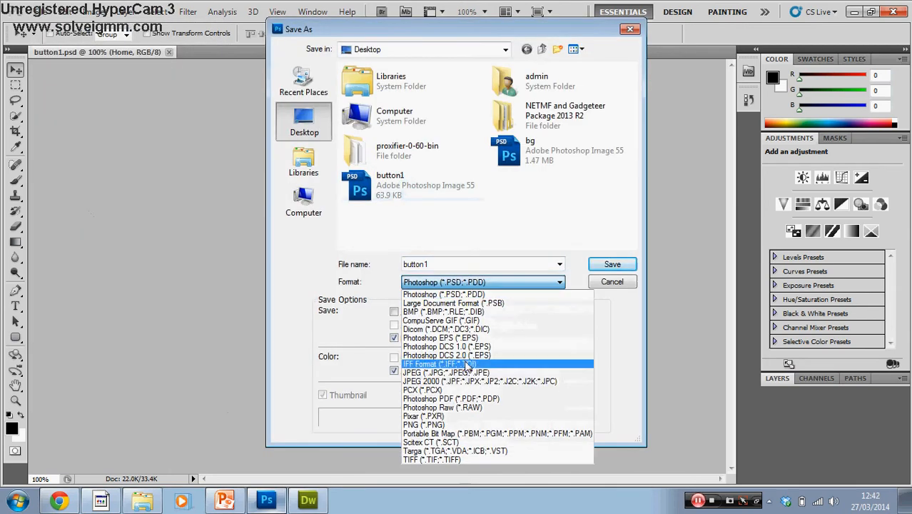
pyautogui.click(456, 380)
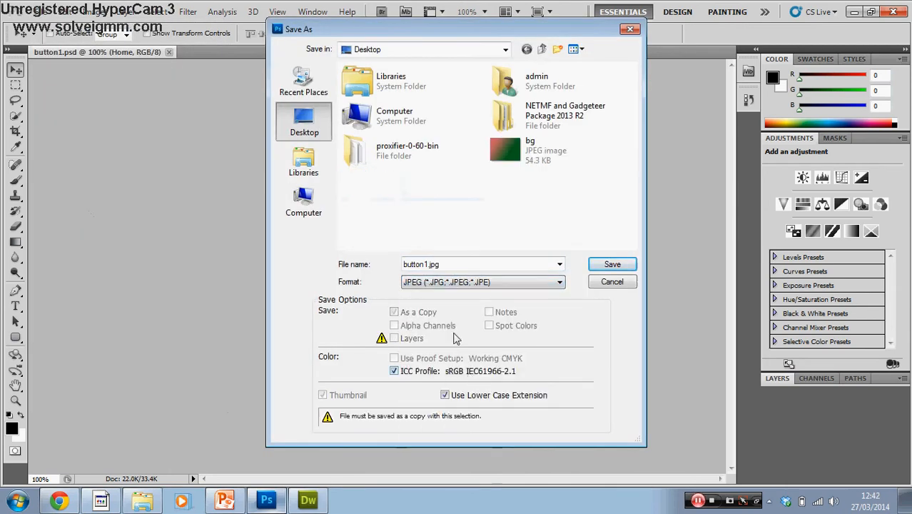
pyautogui.click(603, 266)
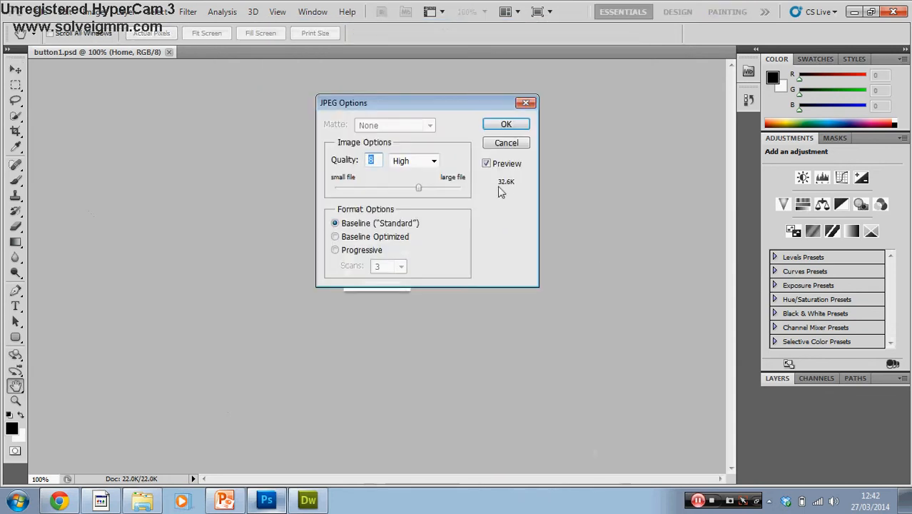
pyautogui.click(519, 127)
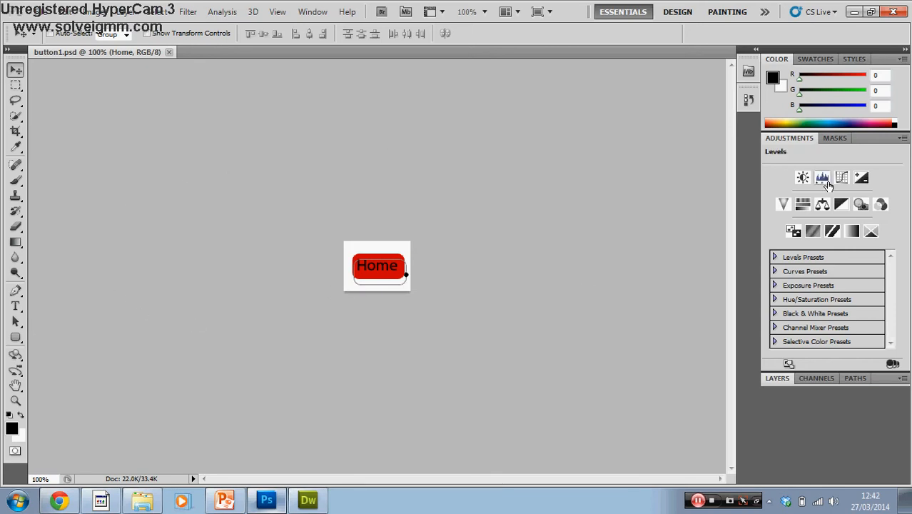
# Add a drop shadow with the default settings to the "Home" text layer.
pyautogui.click(778, 379)
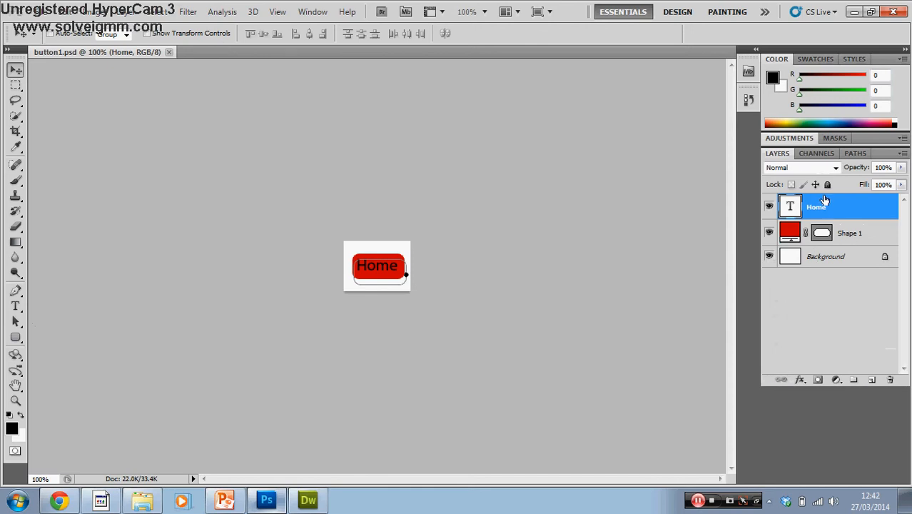
pyautogui.rightClick(864, 219)
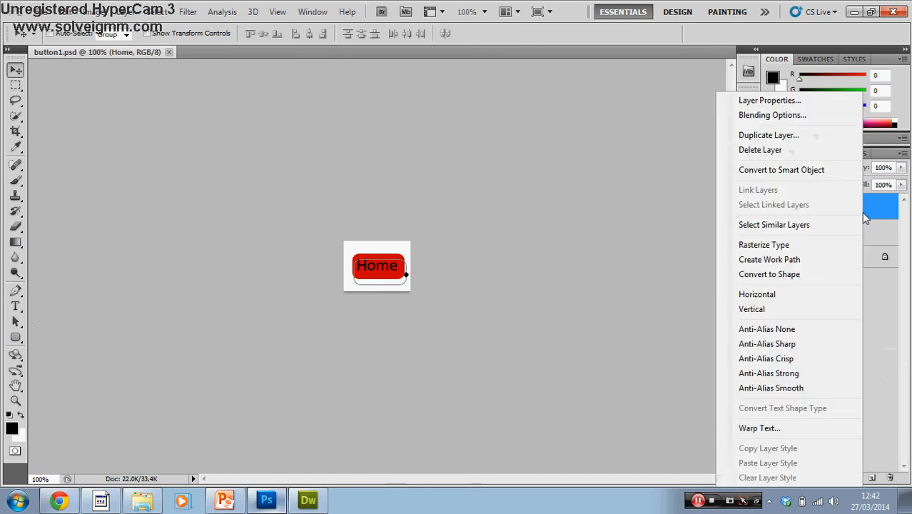
pyautogui.click(877, 217)
pyautogui.rightClick(877, 218)
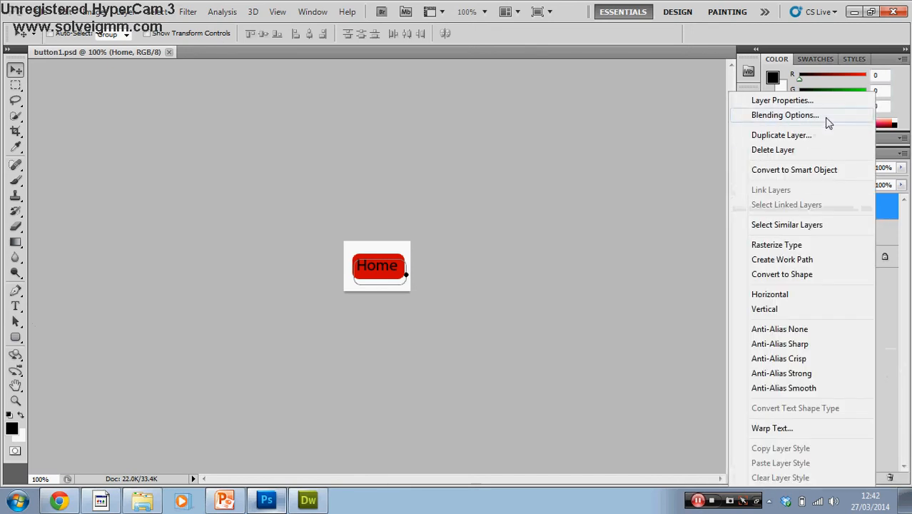
pyautogui.click(826, 118)
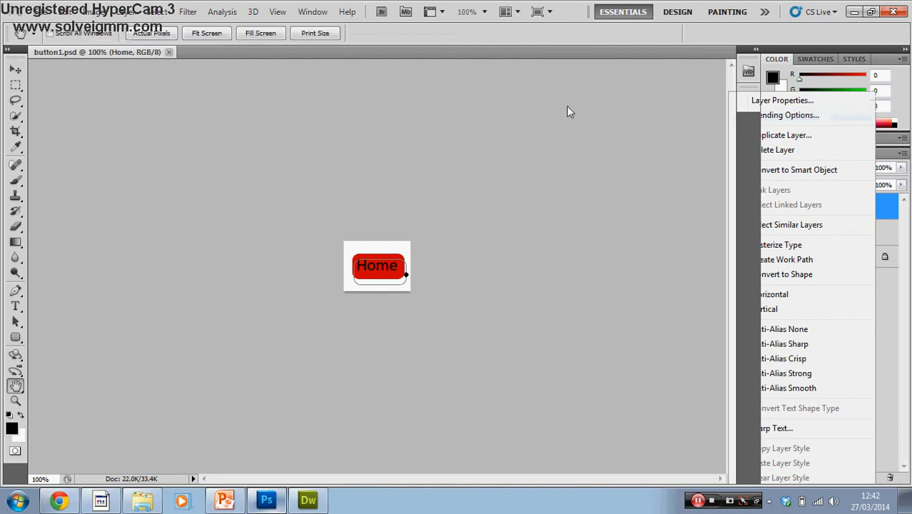
pyautogui.moveTo(662, 80); pyautogui.dragTo(784, 98)
pyautogui.click(499, 146)
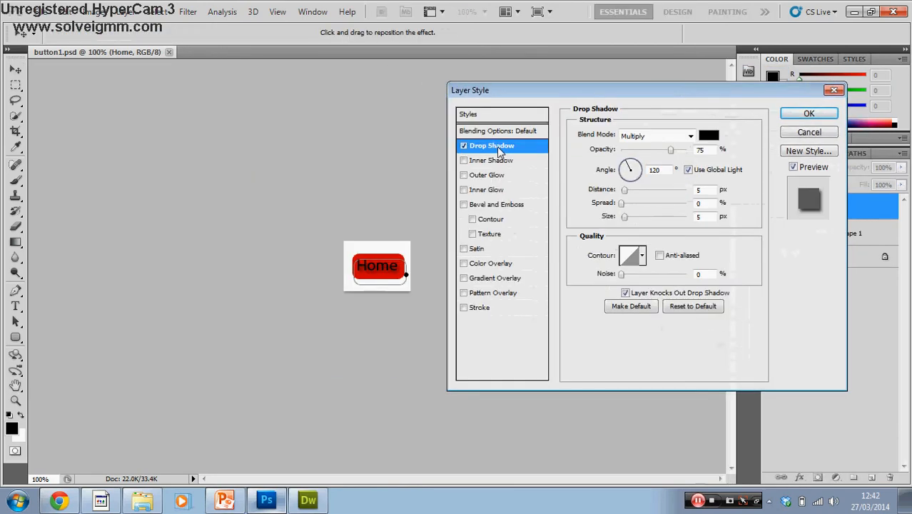
pyautogui.click(806, 114)
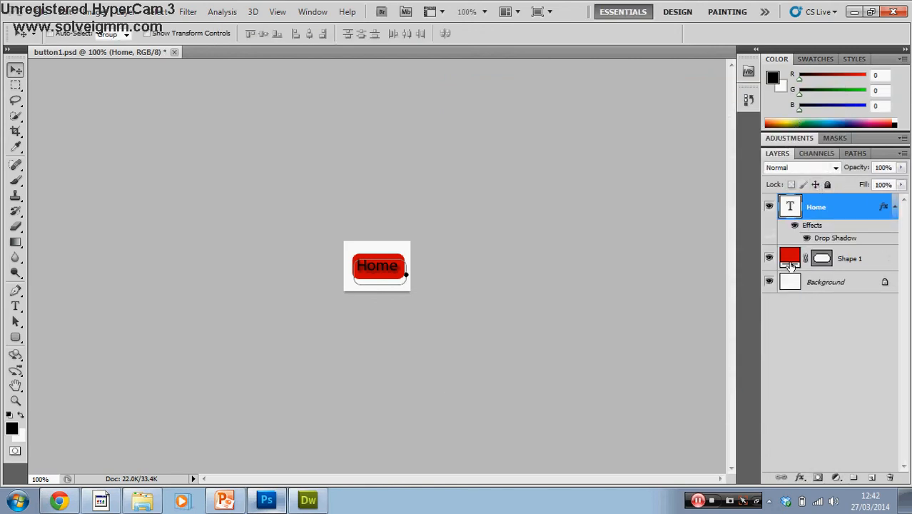
# Try recolouring the rounded rectangle shape to teal 00cc99, and undo the colour change.
pyautogui.doubleClick(788, 258)
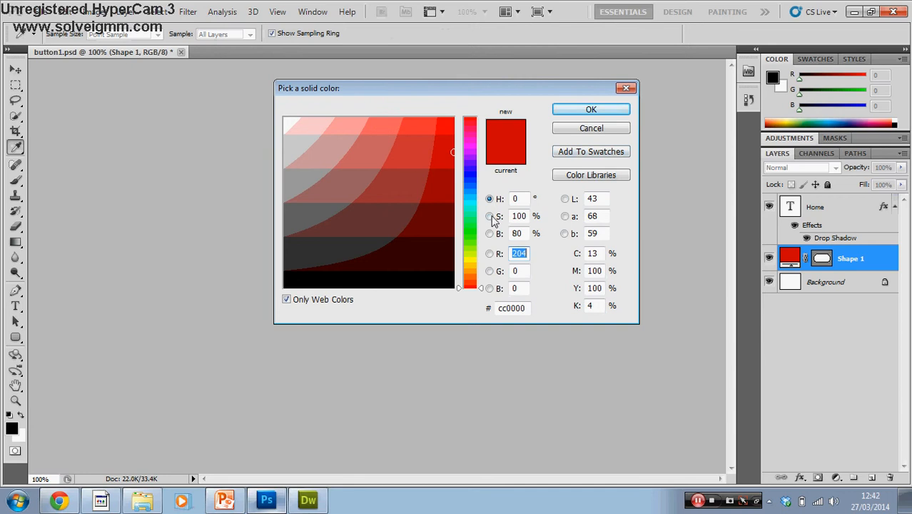
pyautogui.click(469, 216)
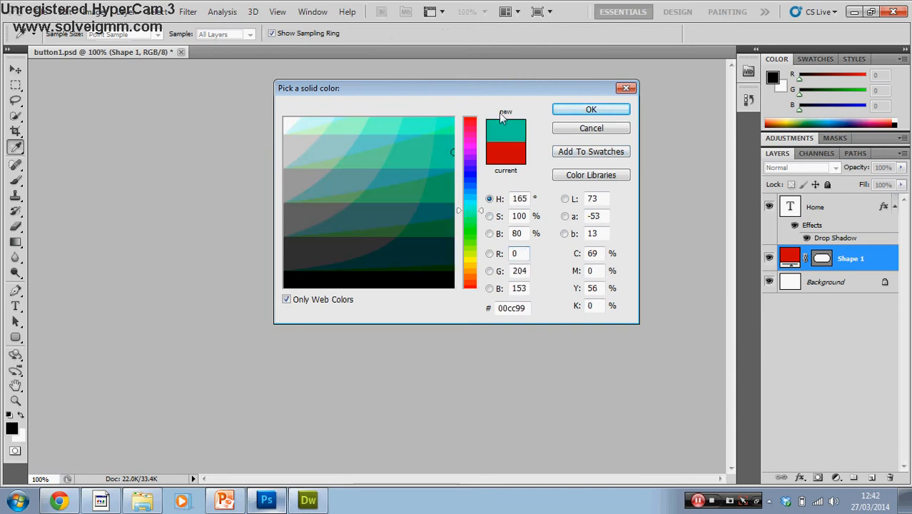
pyautogui.click(563, 109)
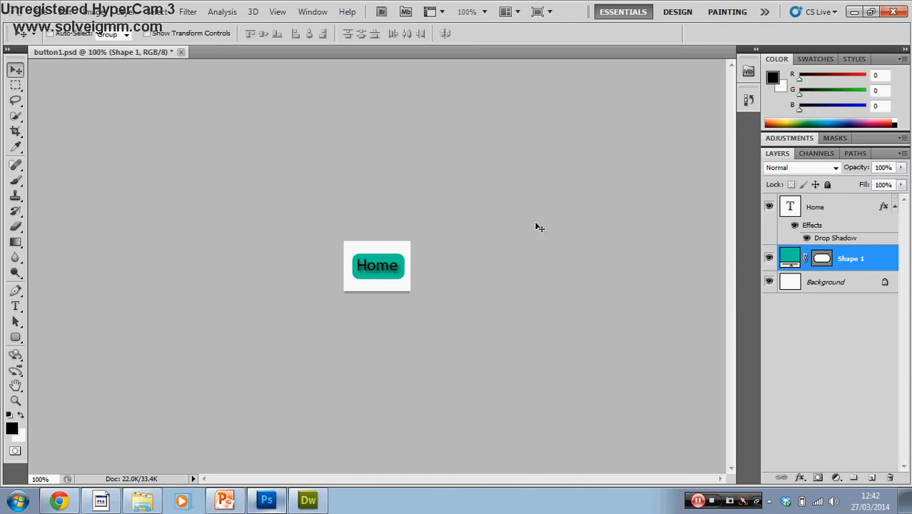
pyautogui.hotkey('ctrl', 'z')
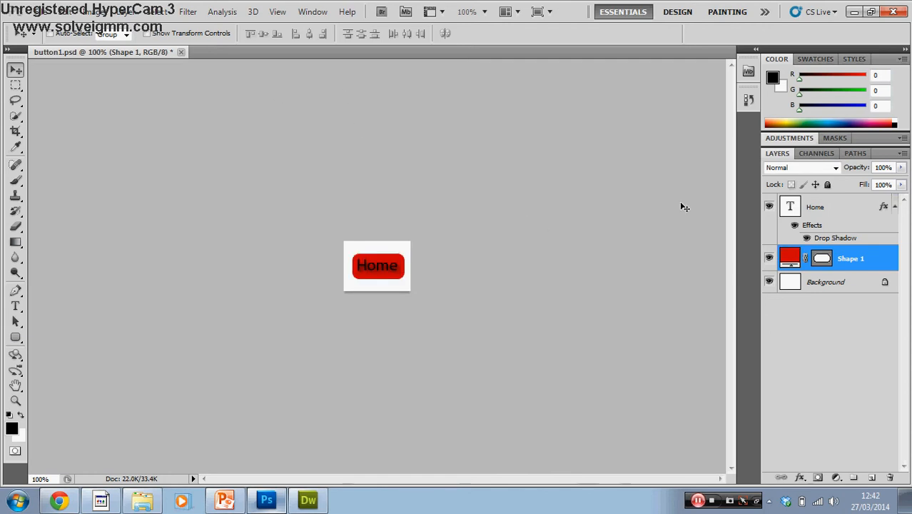
# Save the shadowed version to the Desktop as button1OVER in Photoshop format with maximized compatibility.
pyautogui.click(40, 11)
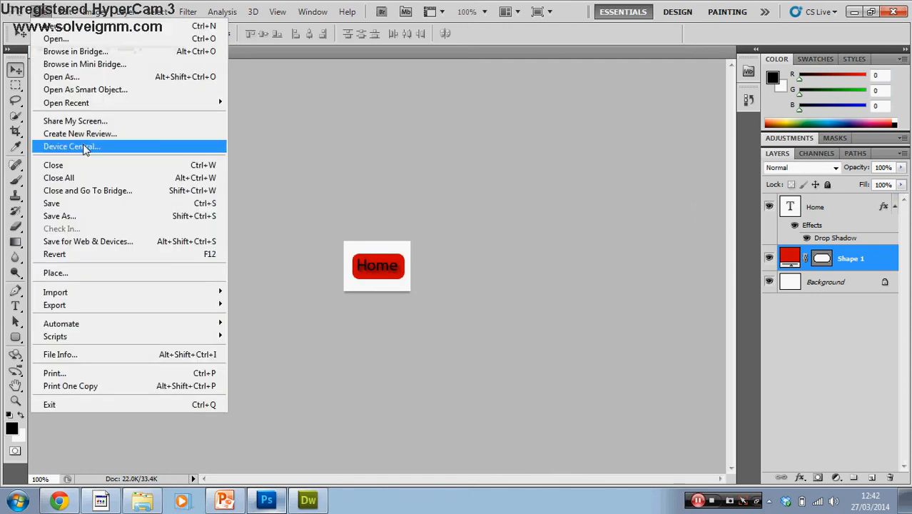
pyautogui.click(104, 215)
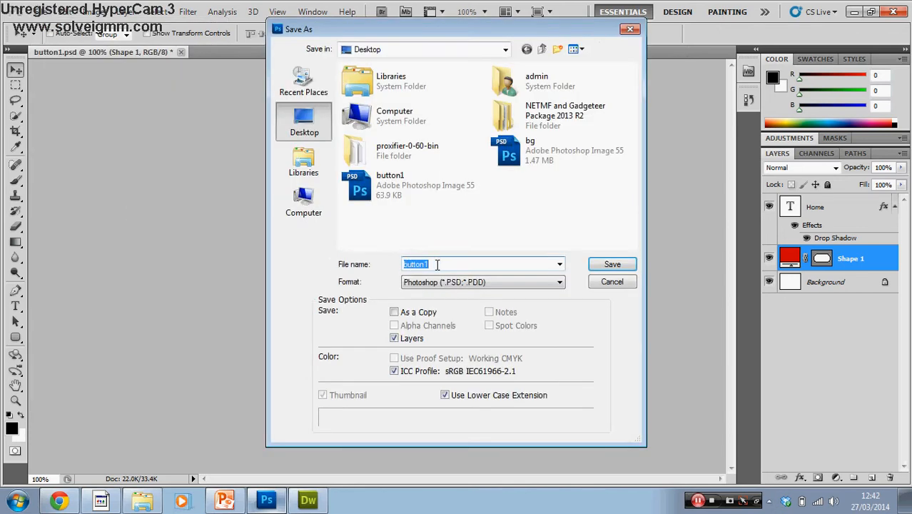
pyautogui.click(437, 264)
pyautogui.write('OVER')
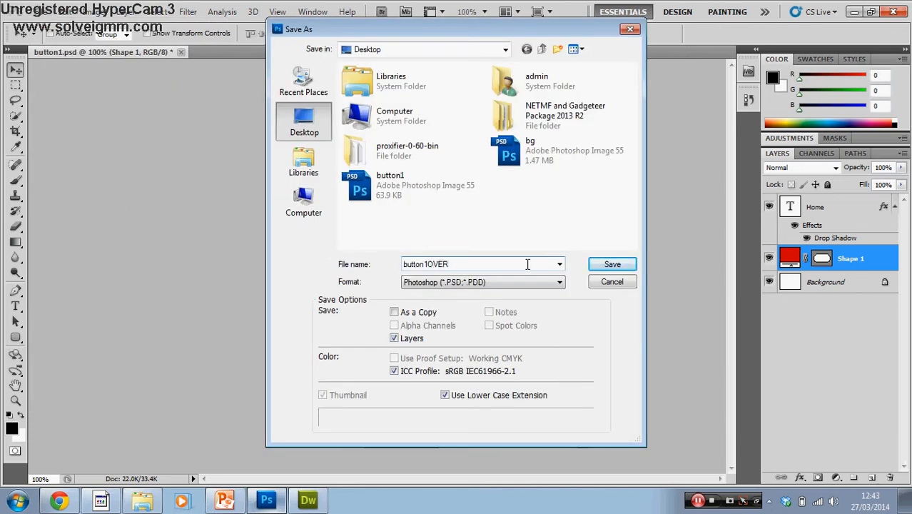
pyautogui.click(608, 266)
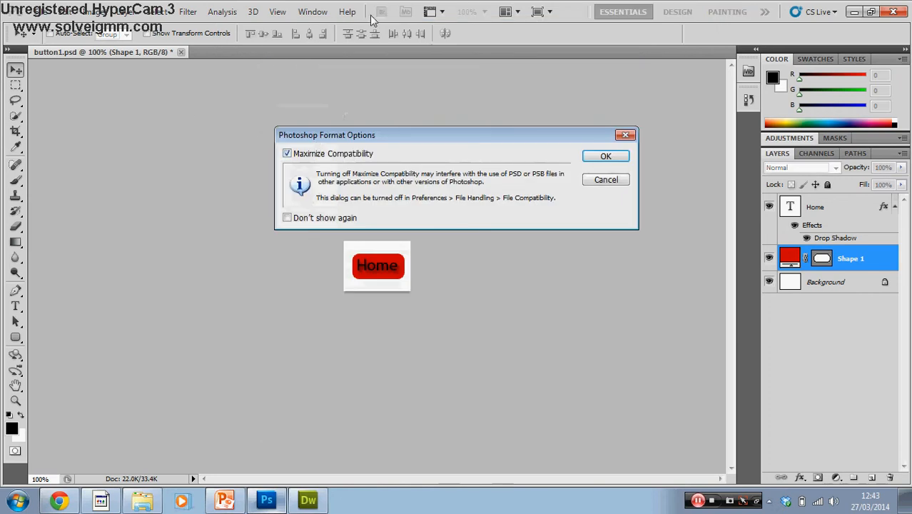
pyautogui.press('Return')
# Save a JPEG copy named button1OVER.jpg to the Desktop at quality 8.
pyautogui.click(42, 12)
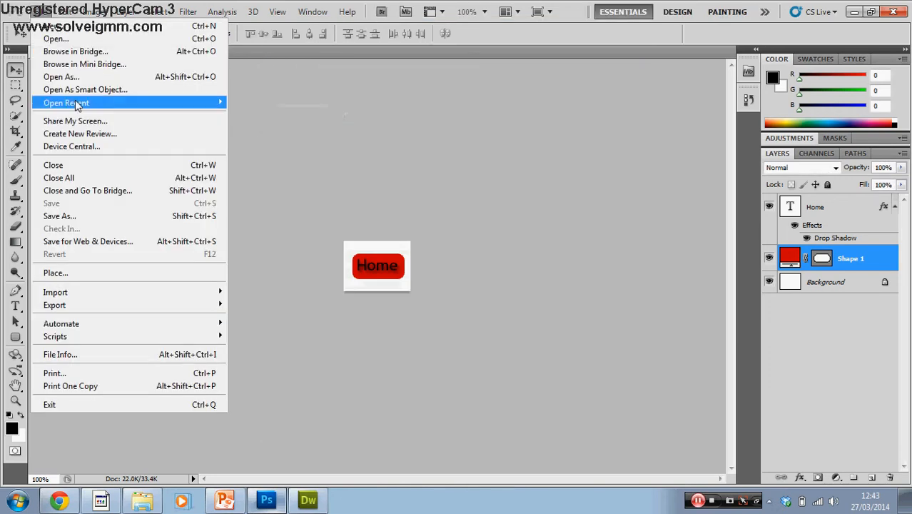
pyautogui.click(100, 215)
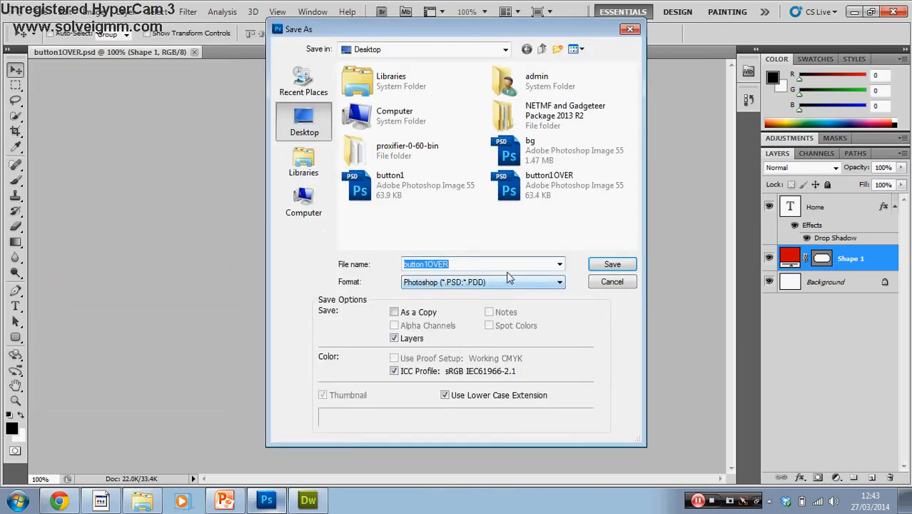
pyautogui.click(507, 282)
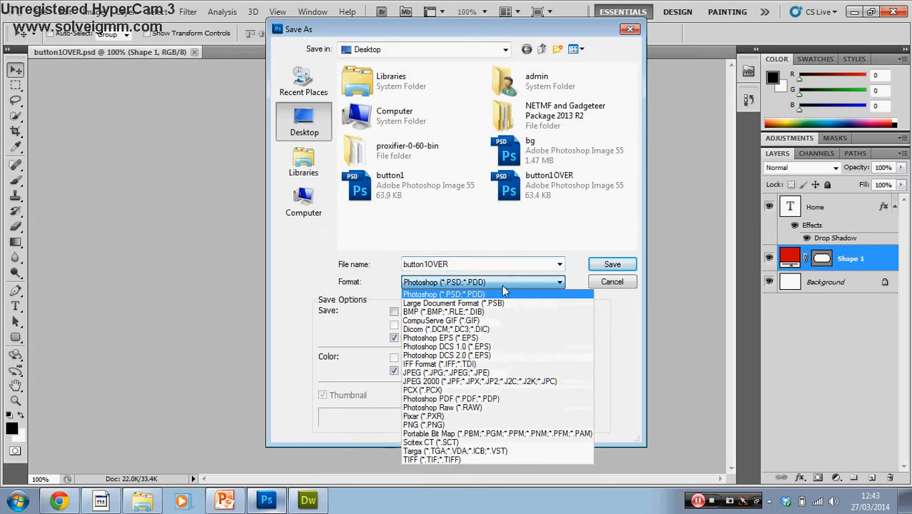
pyautogui.click(482, 377)
pyautogui.click(612, 266)
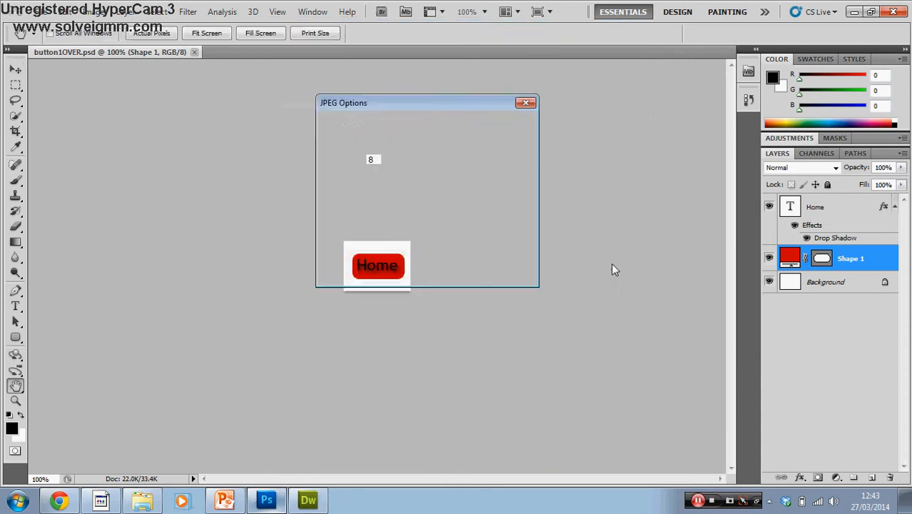
pyautogui.click(507, 123)
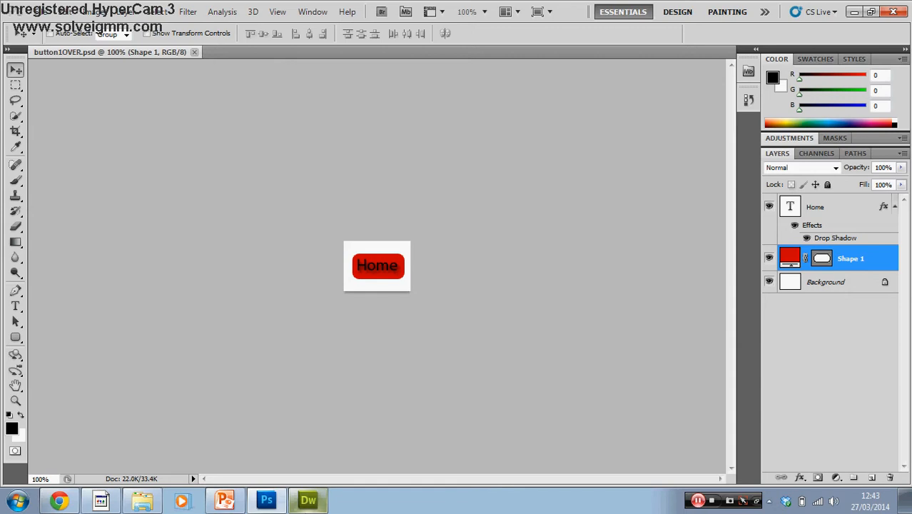
# Switch to Dreamweaver and start a rollover image named button1 on the line below "Hello" in homepage.html.
pyautogui.click(314, 501)
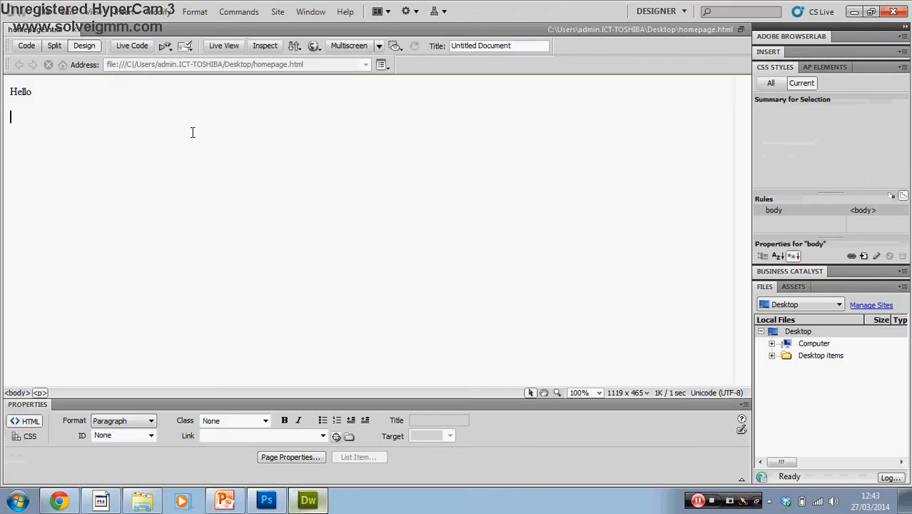
pyautogui.press('Return')
pyautogui.click(125, 11)
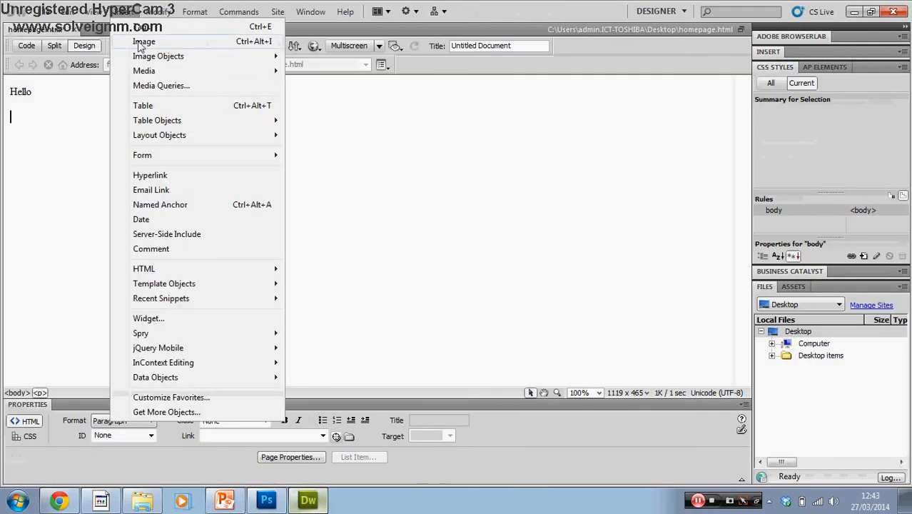
pyautogui.moveTo(197, 143)
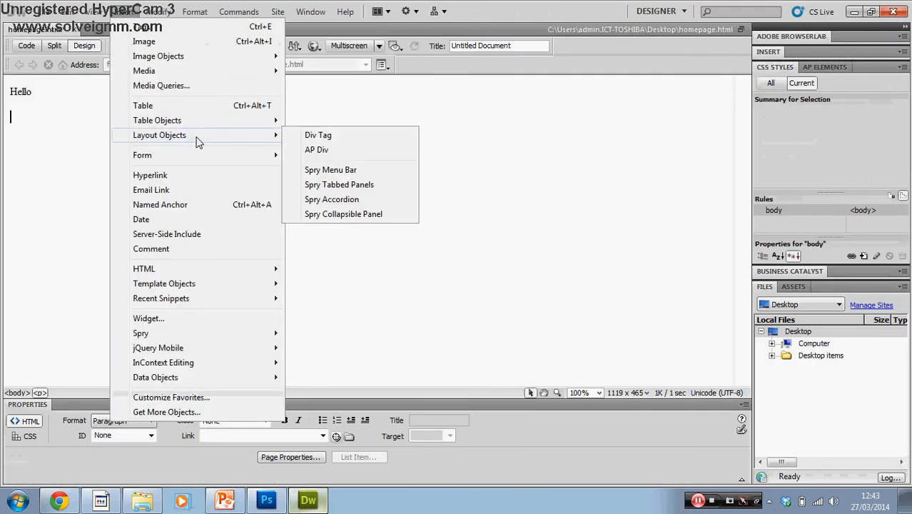
pyautogui.moveTo(242, 61)
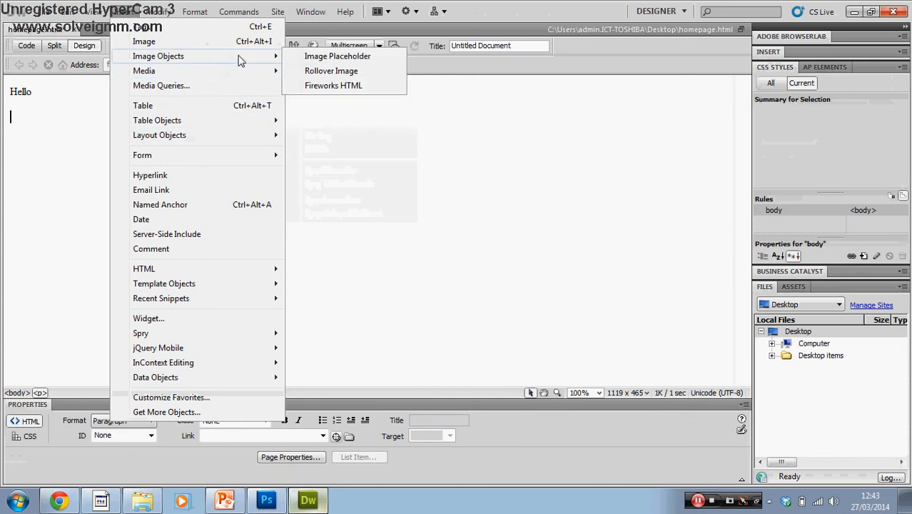
pyautogui.click(346, 71)
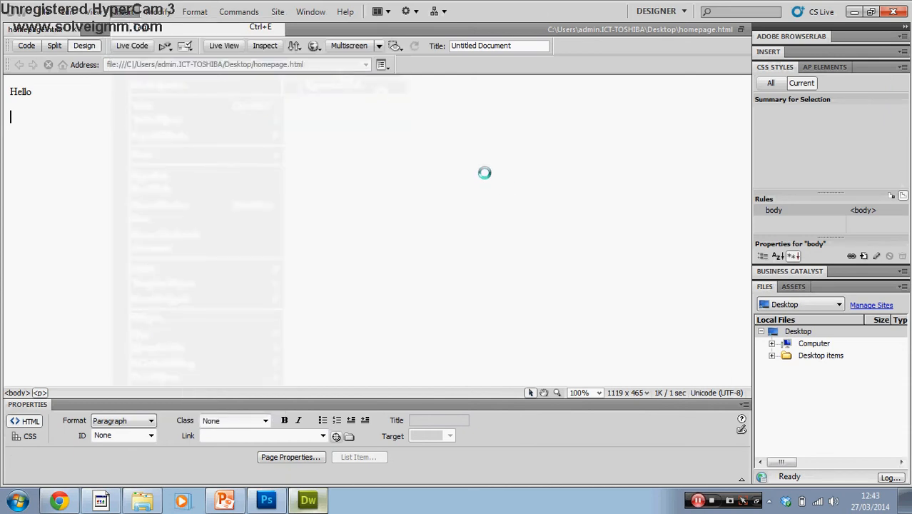
pyautogui.write('bu')
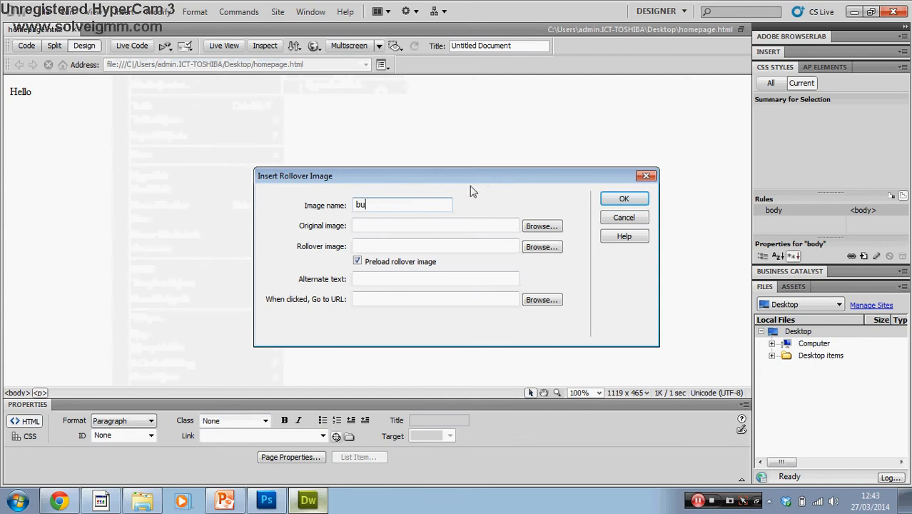
pyautogui.write('tton1')
# Choose button1.jpg from the Desktop as the rollover's original image.
pyautogui.click(530, 228)
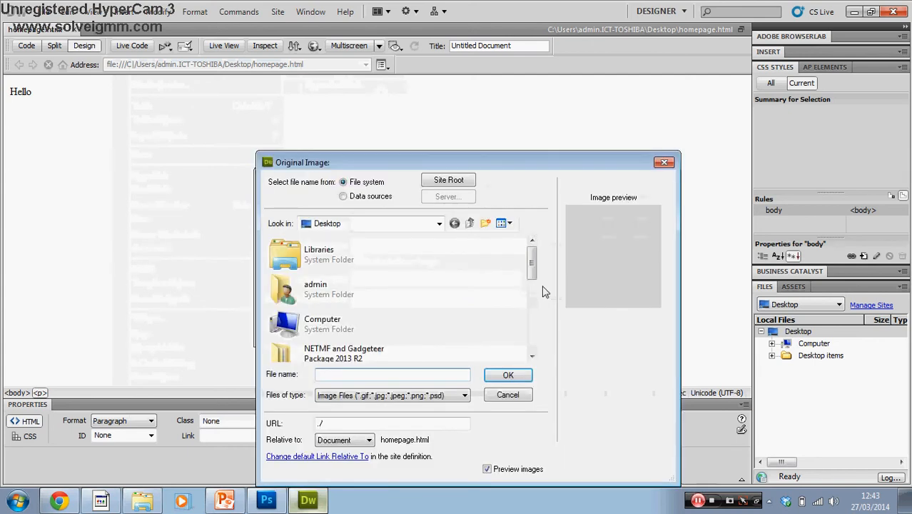
pyautogui.moveTo(531, 266); pyautogui.dragTo(440, 317)
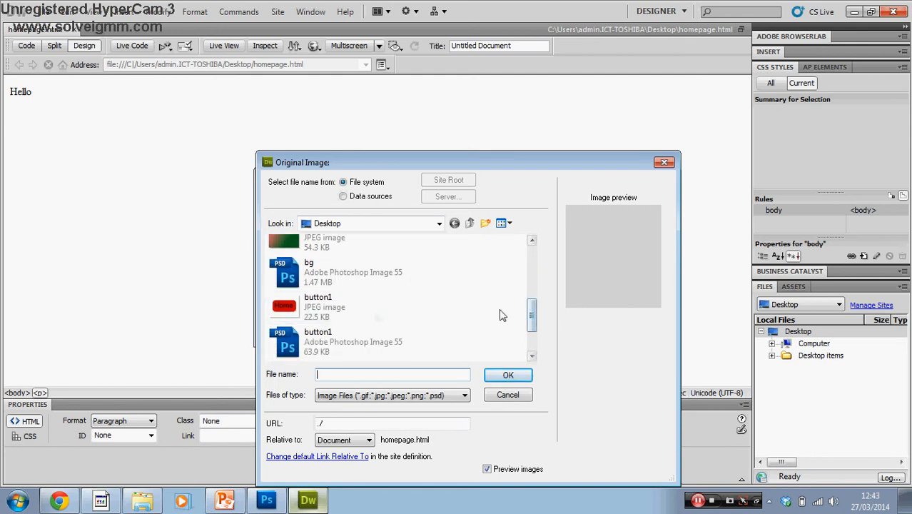
pyautogui.click(369, 308)
pyautogui.click(508, 376)
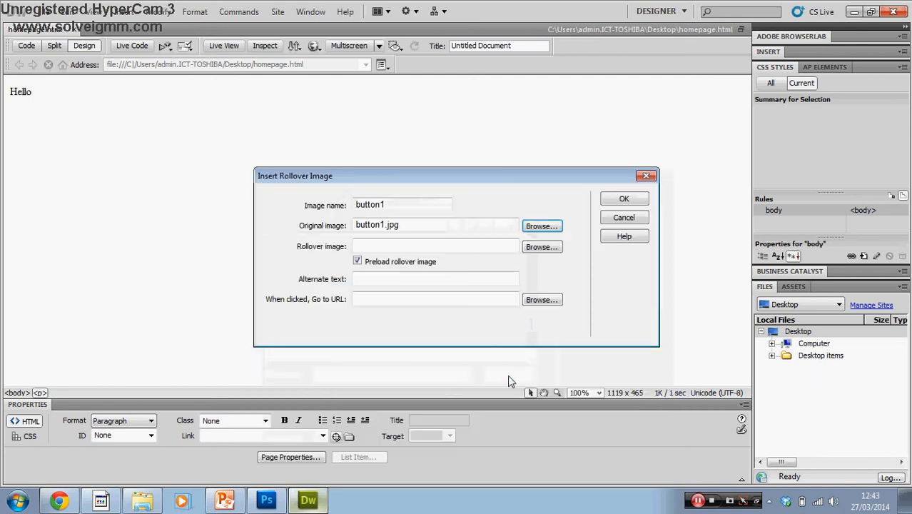
# Choose button1OVER.jpg from the Desktop as the rollover image and insert the rollover without alternate text or a link URL.
pyautogui.click(537, 250)
pyautogui.scroll(-5, 526, 253)
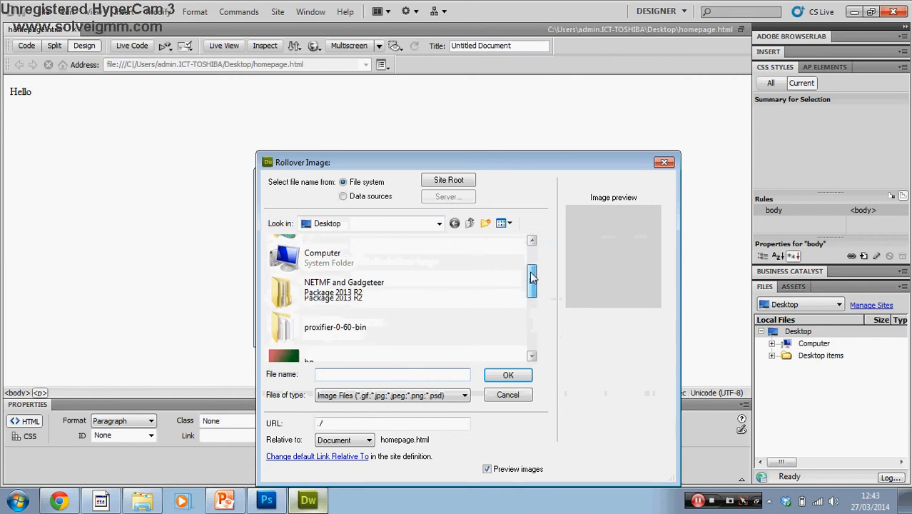
pyautogui.click(359, 315)
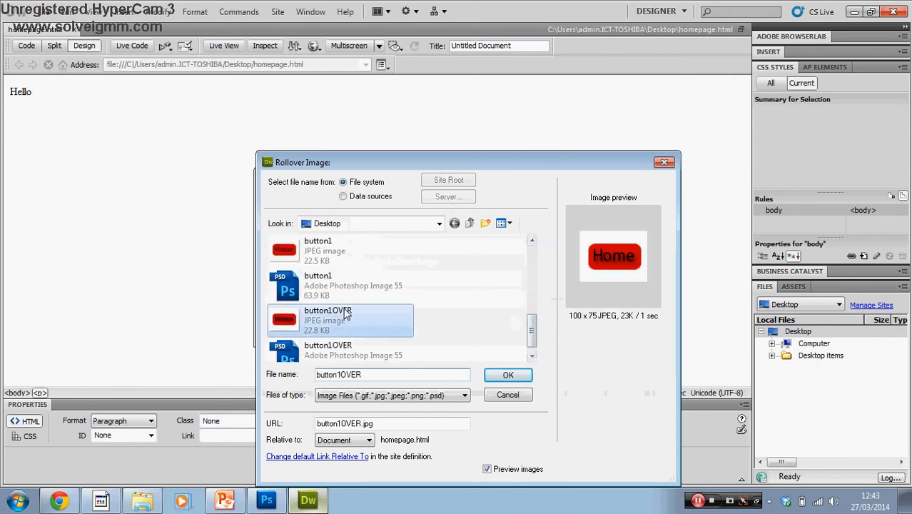
pyautogui.click(515, 374)
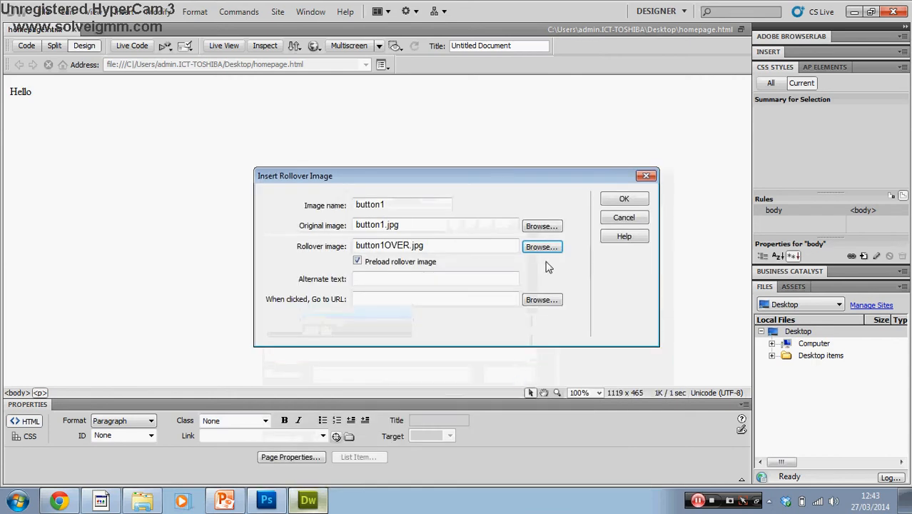
pyautogui.click(491, 295)
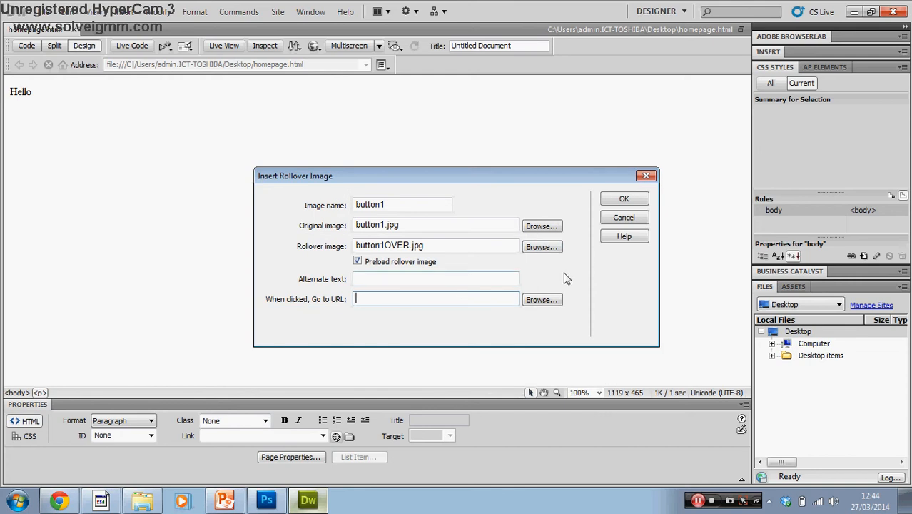
pyautogui.click(624, 202)
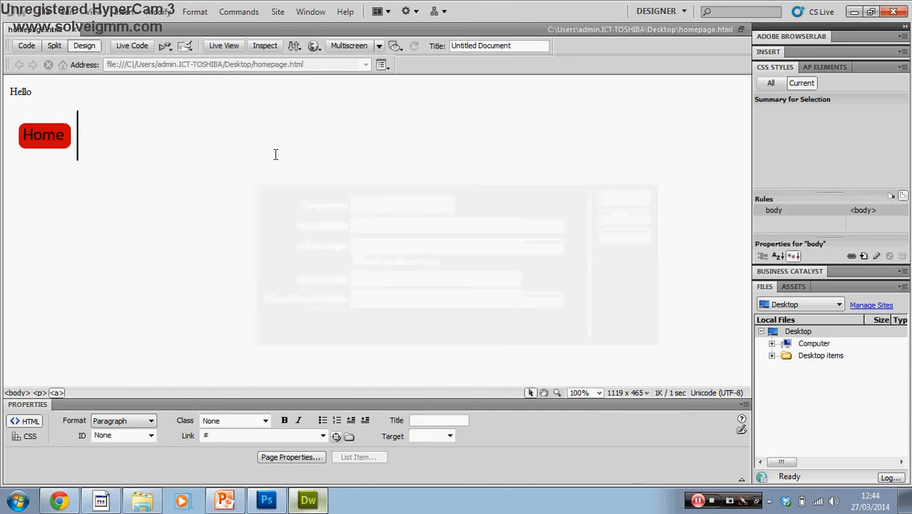
# Save the changes to homepage.html and preview the page in the browser.
pyautogui.press('F12')
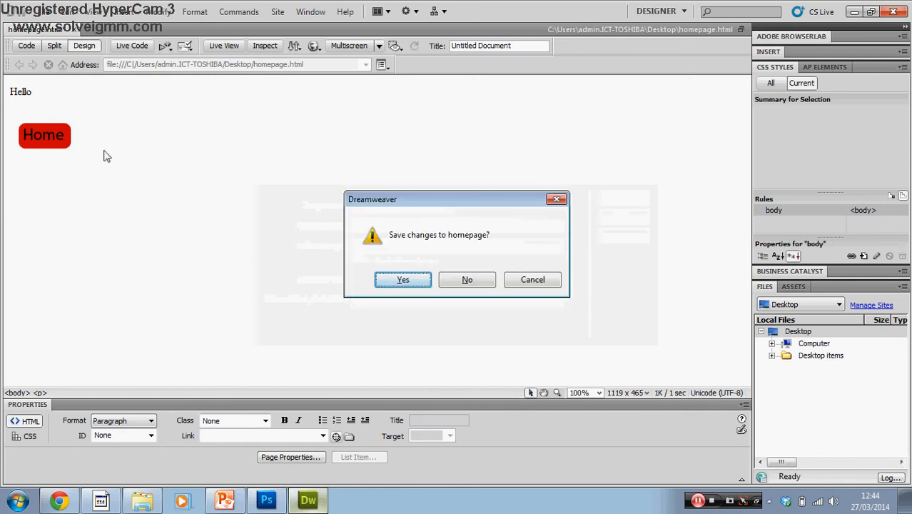
pyautogui.press('Return')
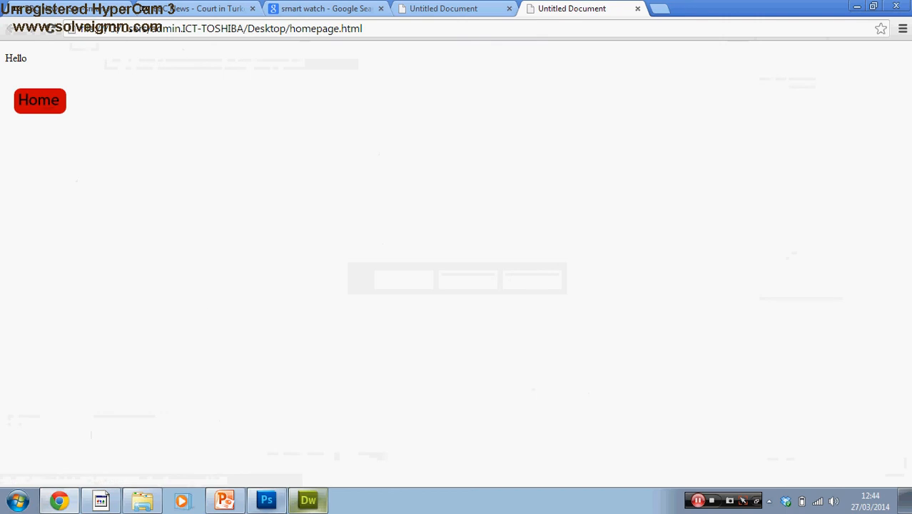
# Switch to Dreamweaver and create a blank HTML page containing the text "hello this is page 2".
pyautogui.click(307, 499)
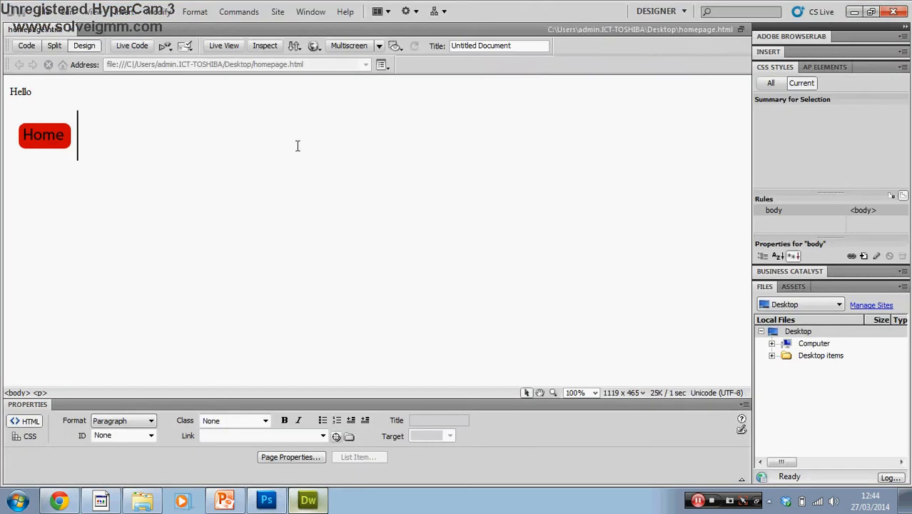
pyautogui.click(42, 11)
pyautogui.click(54, 27)
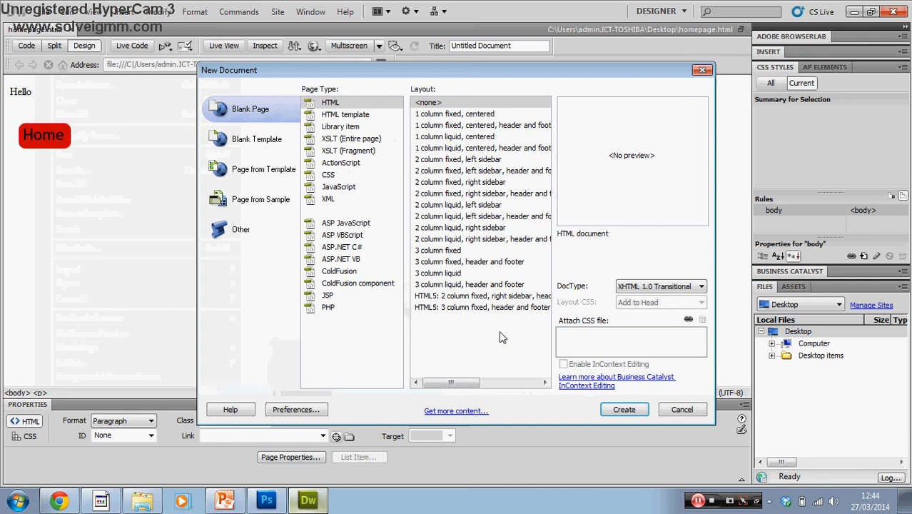
pyautogui.click(619, 408)
pyautogui.write('hello this is pa')
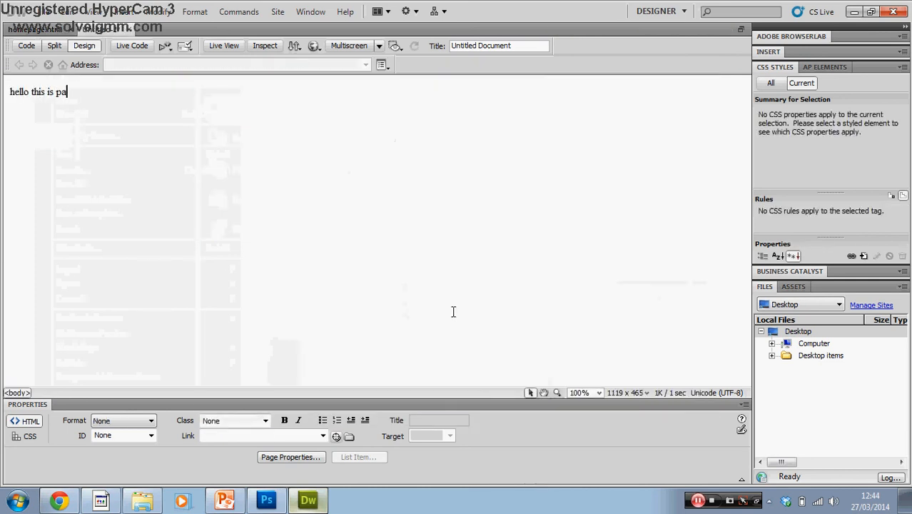
pyautogui.write('ge 2')
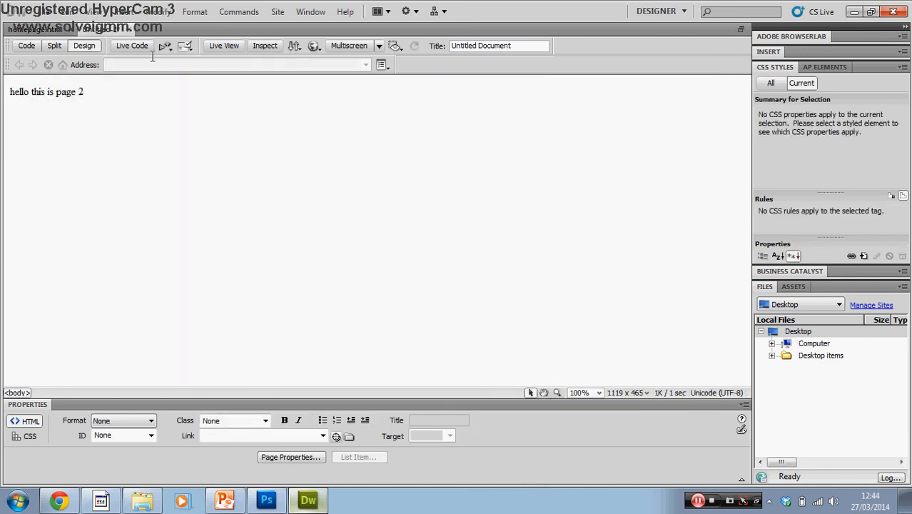
# Save the new page on the Desktop as page2.
pyautogui.click(44, 11)
pyautogui.click(101, 169)
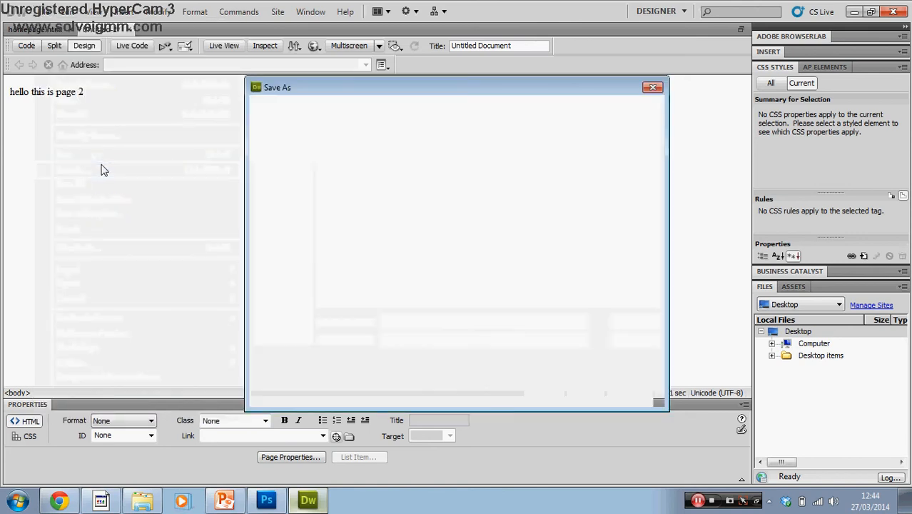
pyautogui.write('pa')
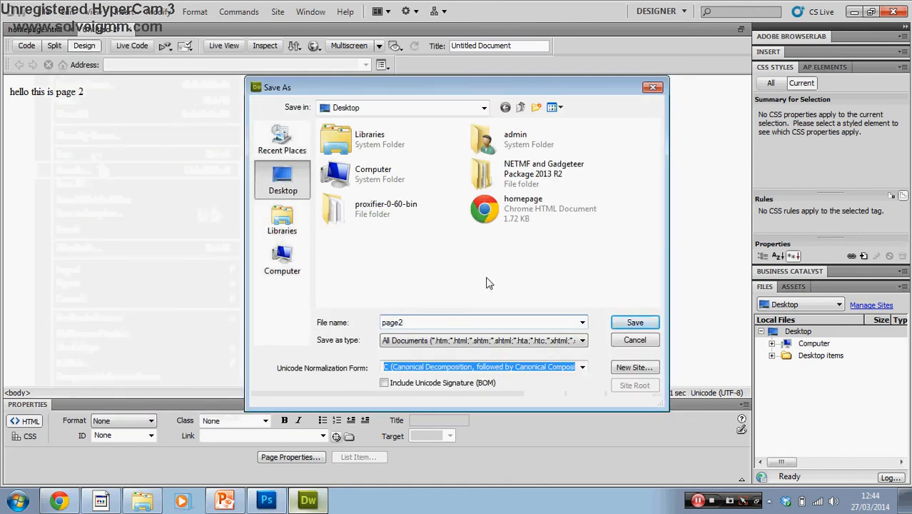
pyautogui.write('ge2')
pyautogui.click(617, 322)
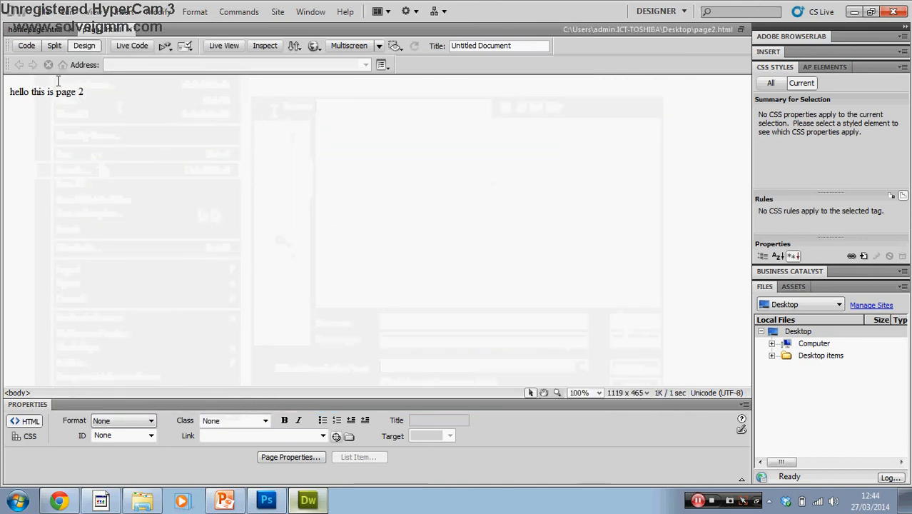
# Return to homepage.html and select the Home button image, leaving its image source as it is.
pyautogui.click(55, 30)
pyautogui.click(104, 29)
pyautogui.click(54, 30)
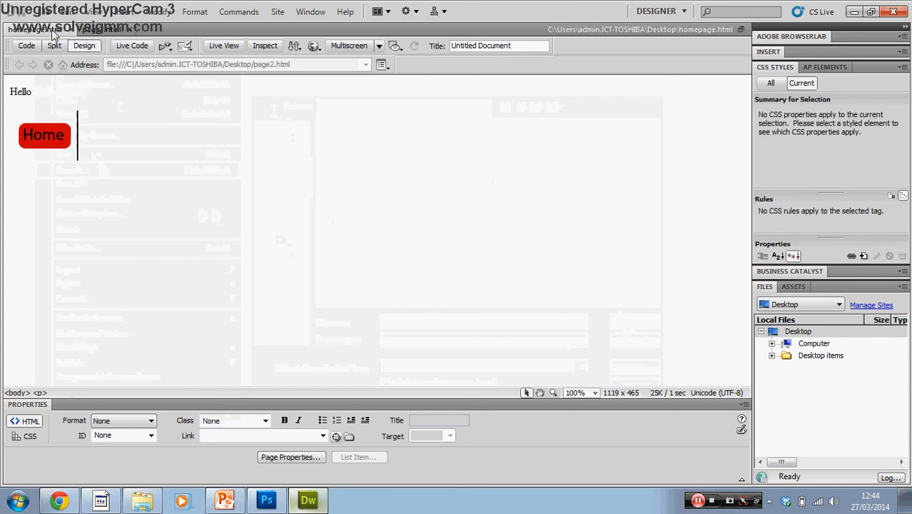
pyautogui.click(104, 30)
pyautogui.click(54, 30)
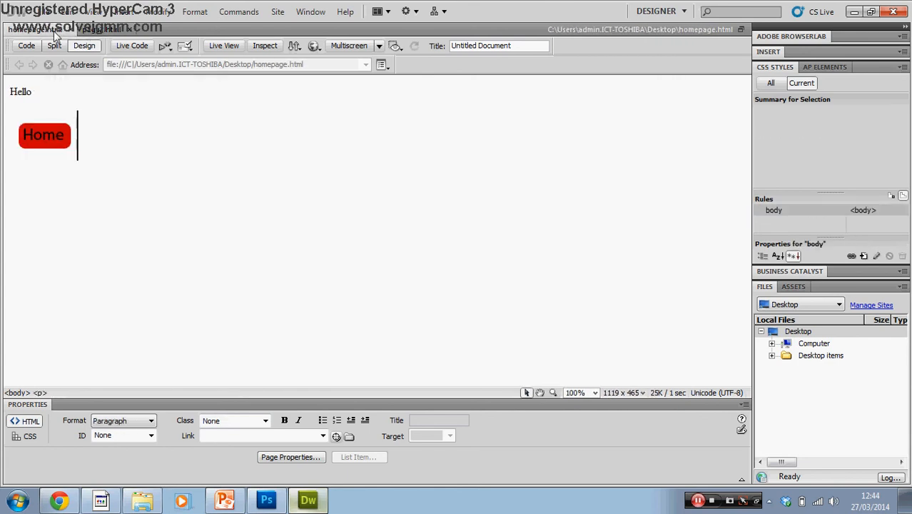
pyautogui.click(42, 136)
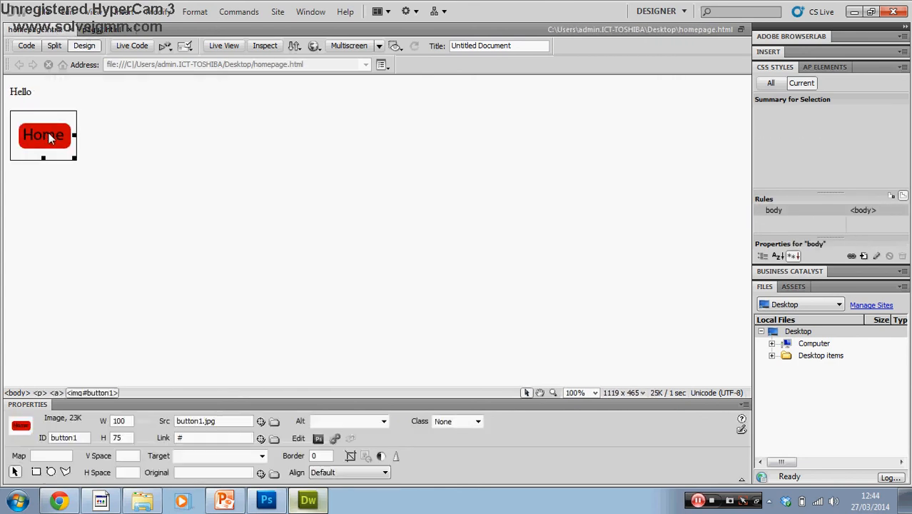
pyautogui.doubleClick(49, 132)
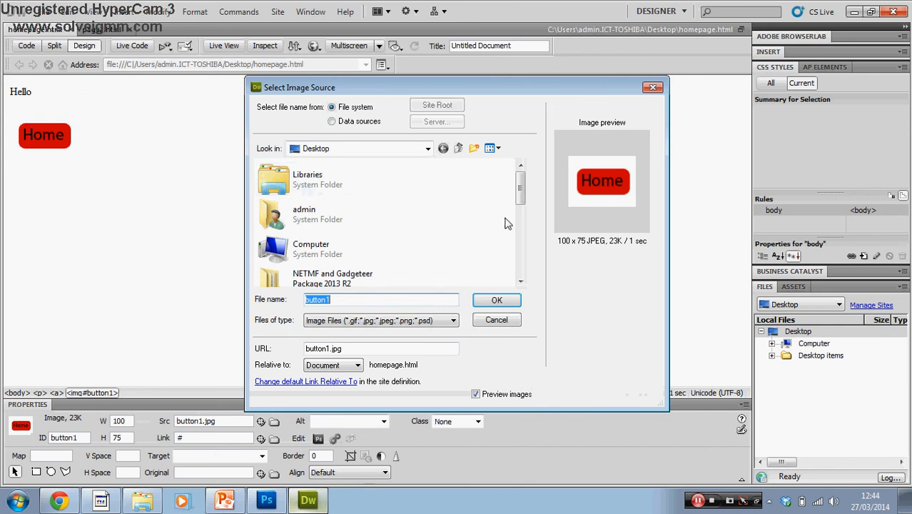
pyautogui.click(651, 87)
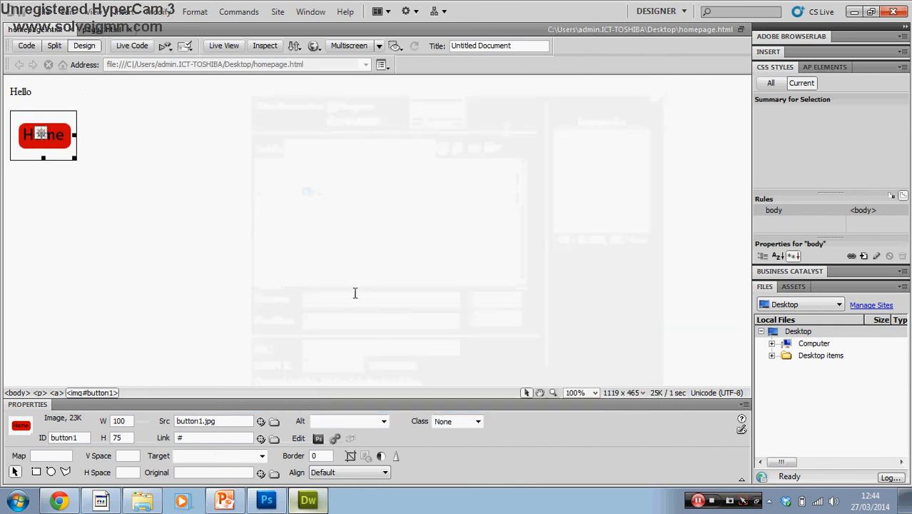
# Set the Home button's link to page2.html.
pyautogui.click(228, 438)
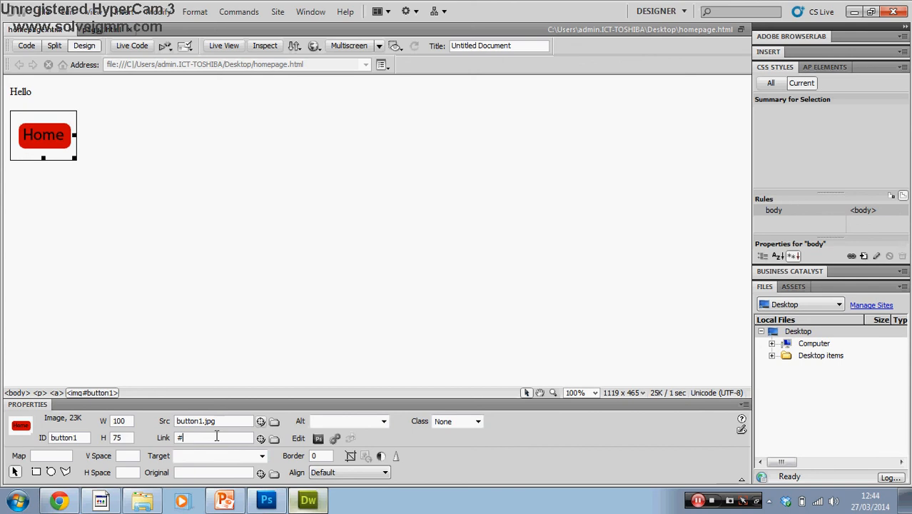
pyautogui.press('BackSpace')
pyautogui.click(274, 438)
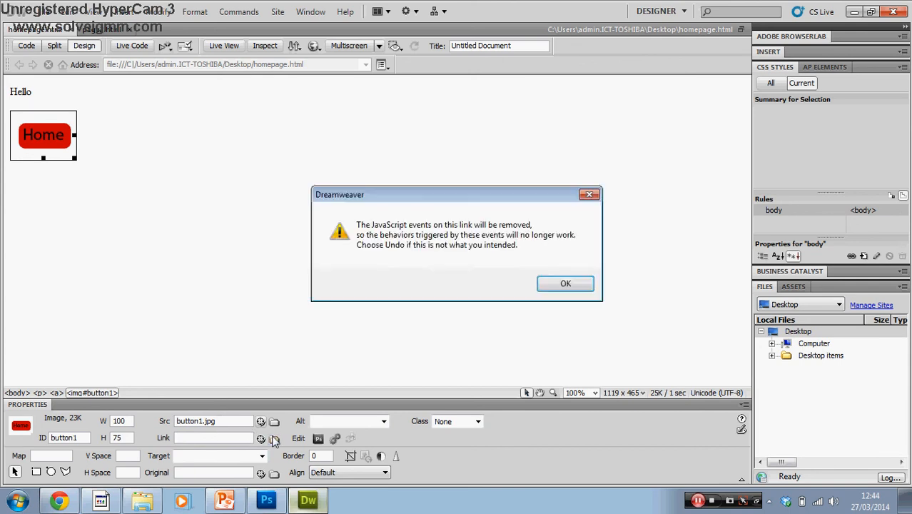
pyautogui.click(577, 282)
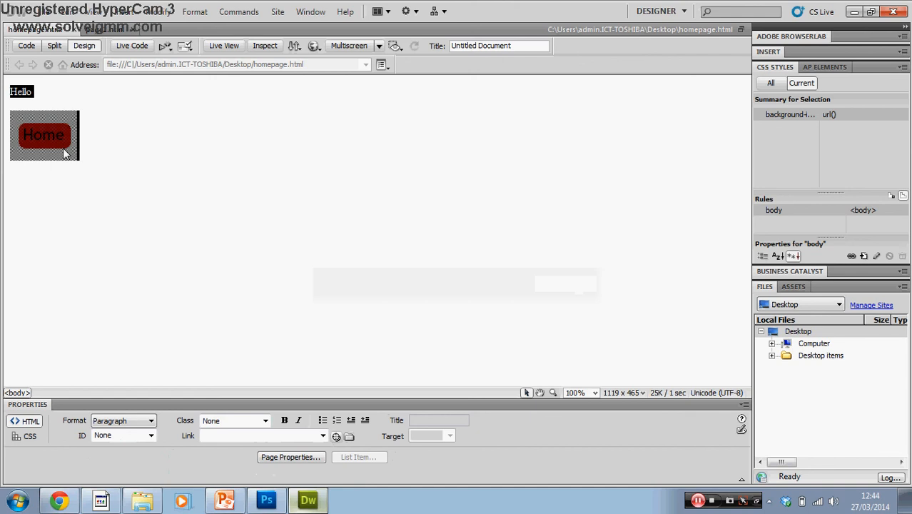
pyautogui.click(163, 203)
pyautogui.click(31, 144)
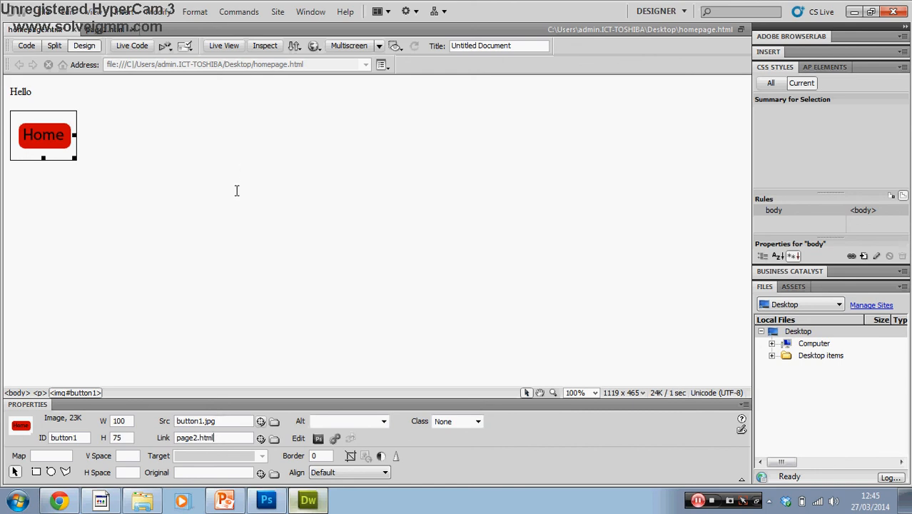
pyautogui.press('Return')
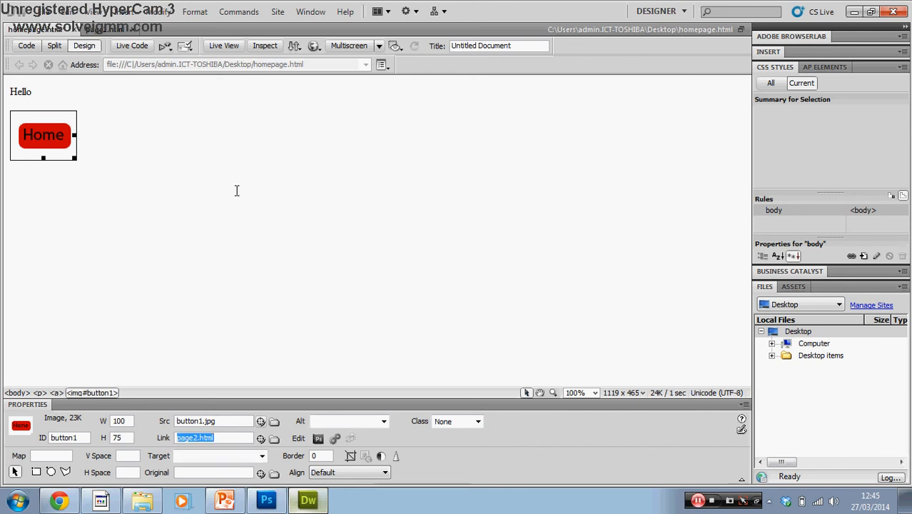
# Save homepage.html and test the Home button's link in a browser preview, finishing back in Dreamweaver.
pyautogui.press('F12')
pyautogui.press('Return')
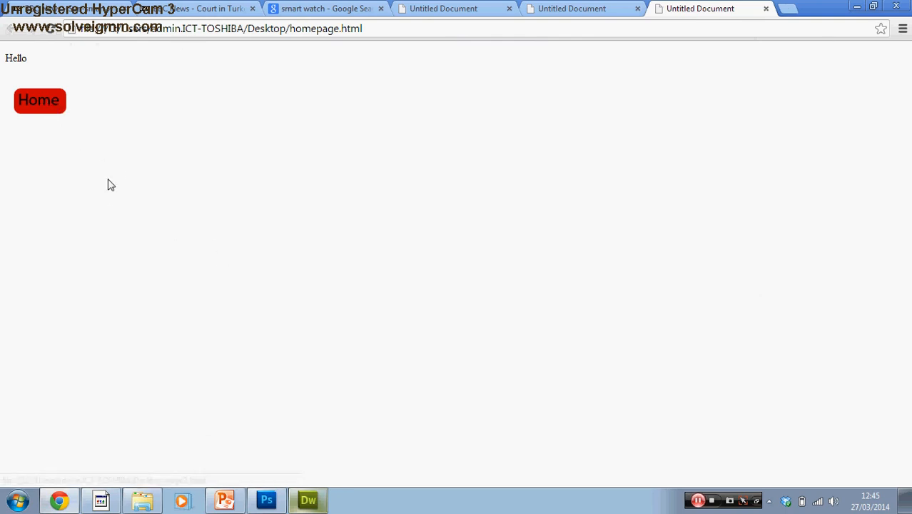
pyautogui.click(57, 115)
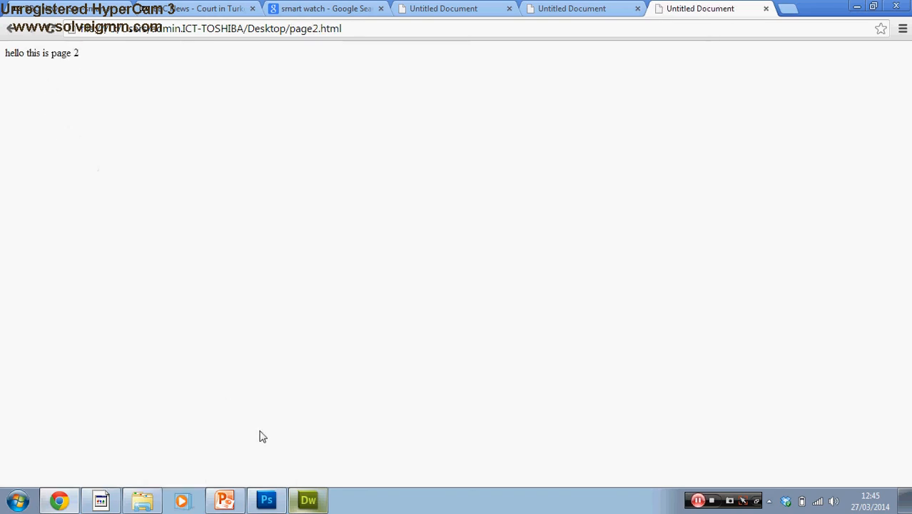
pyautogui.click(311, 501)
pyautogui.click(222, 163)
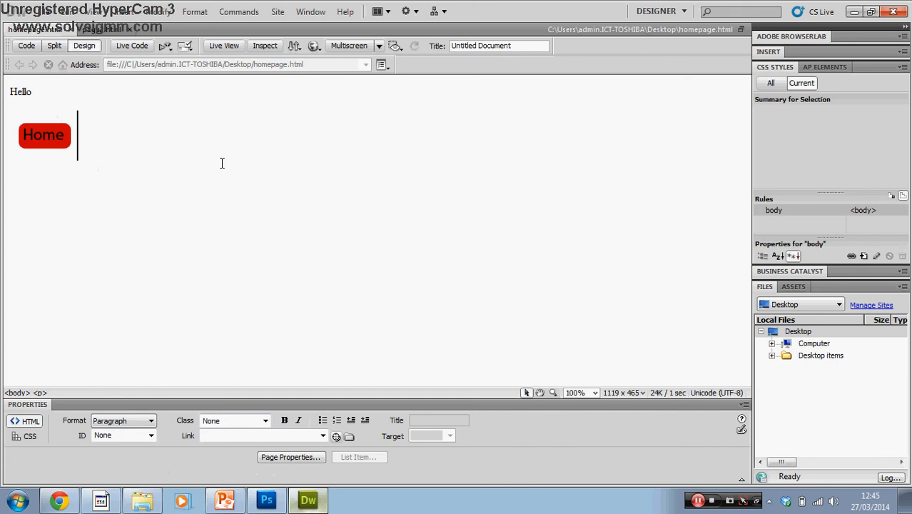